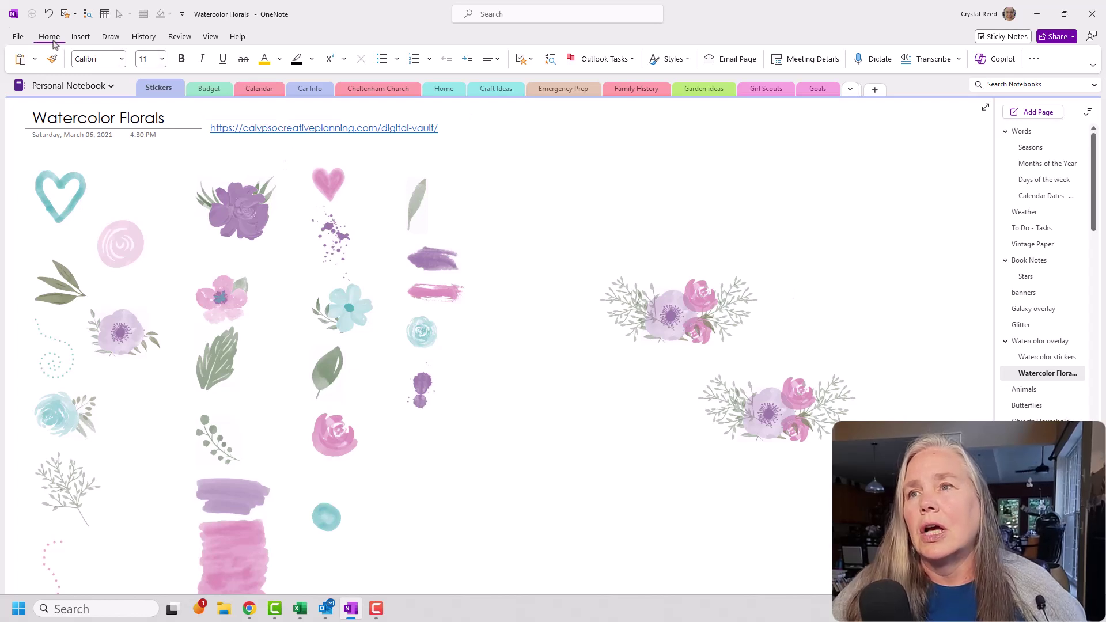
Insert a three-column table and move it near the top of the page
{"action": "left_click", "coordinate": [80, 36]}
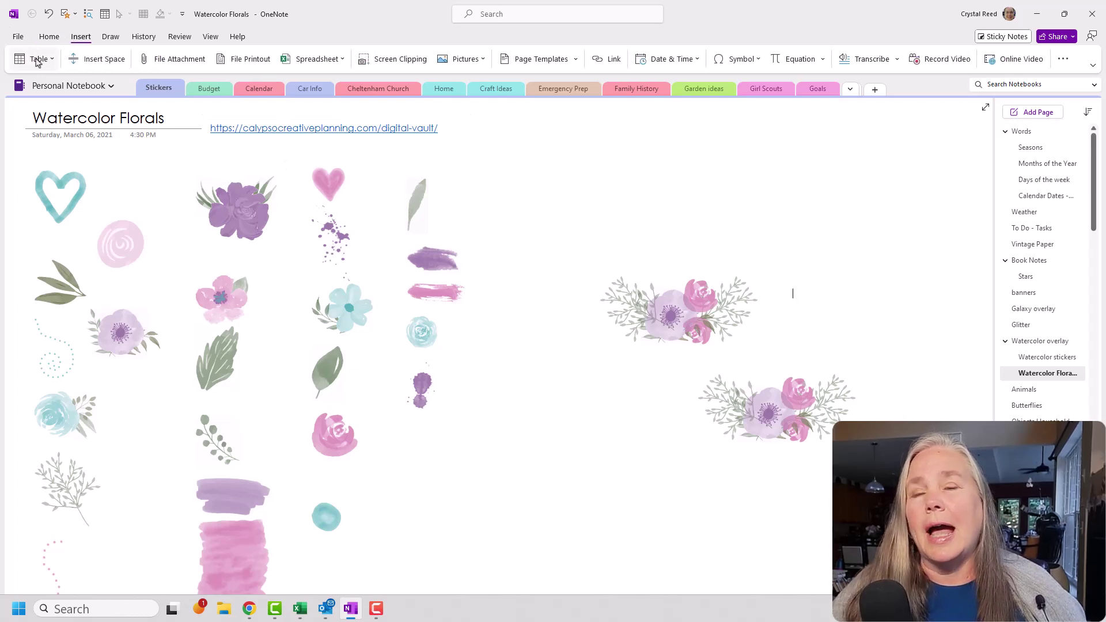
{"action": "left_click", "coordinate": [36, 61]}
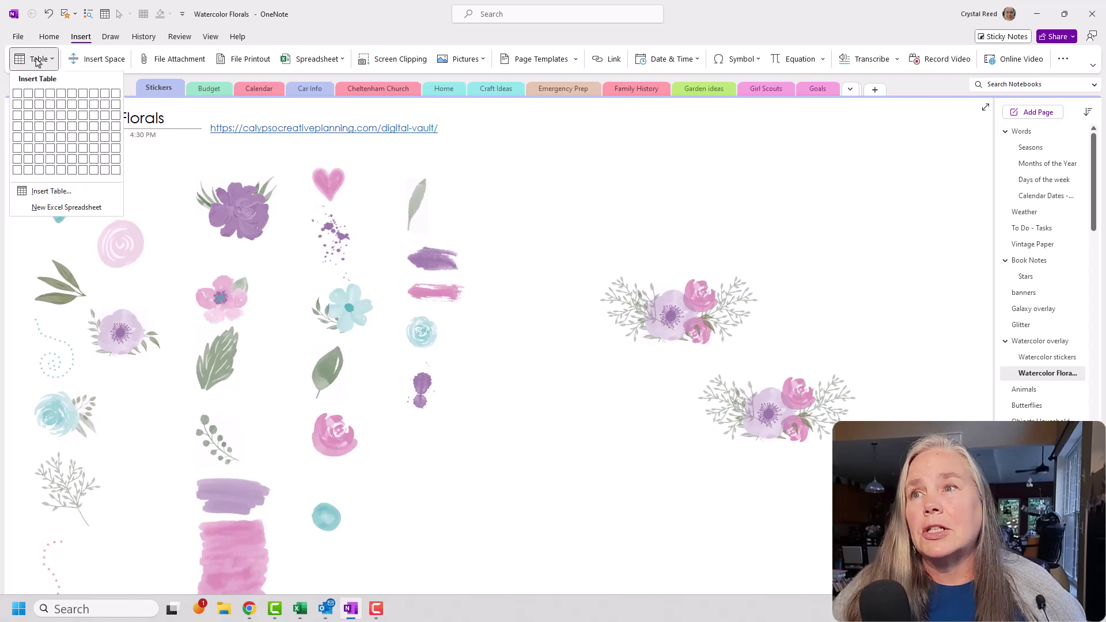
{"action": "left_click", "coordinate": [40, 149]}
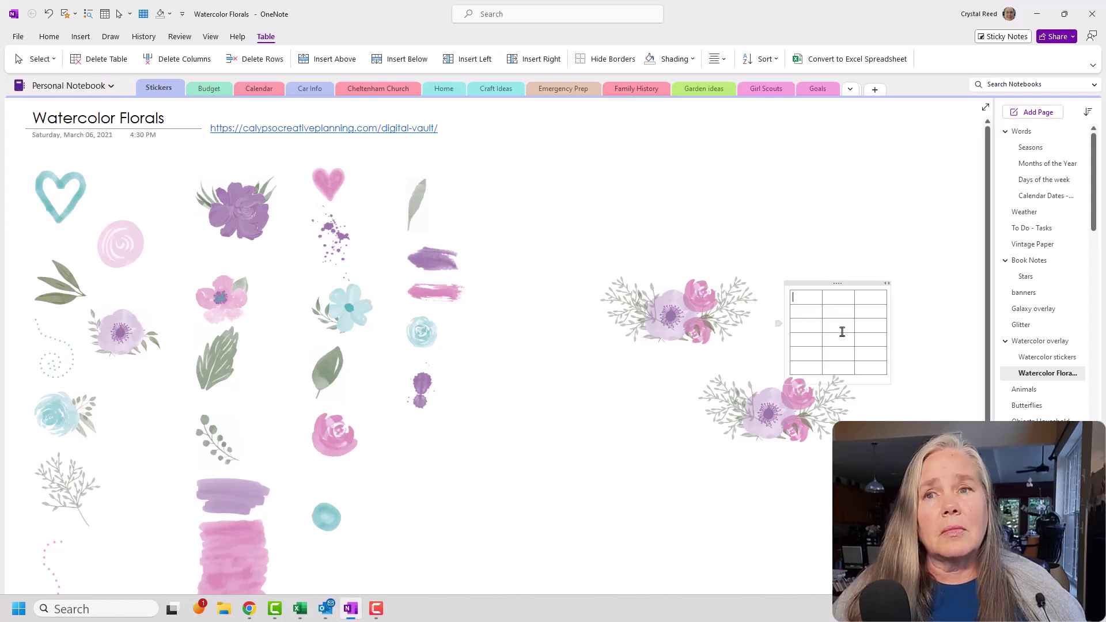
{"action": "left_click_drag", "start_coordinate": [837, 283], "coordinate": [492, 125]}
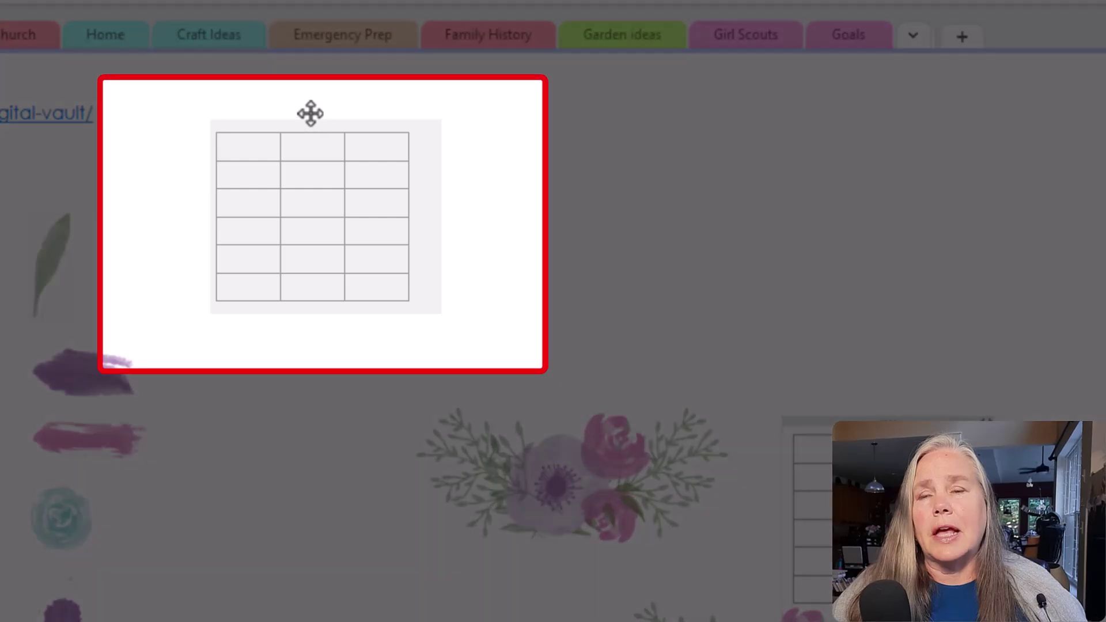
{"action": "left_click_drag", "start_coordinate": [311, 114], "coordinate": [310, 115]}
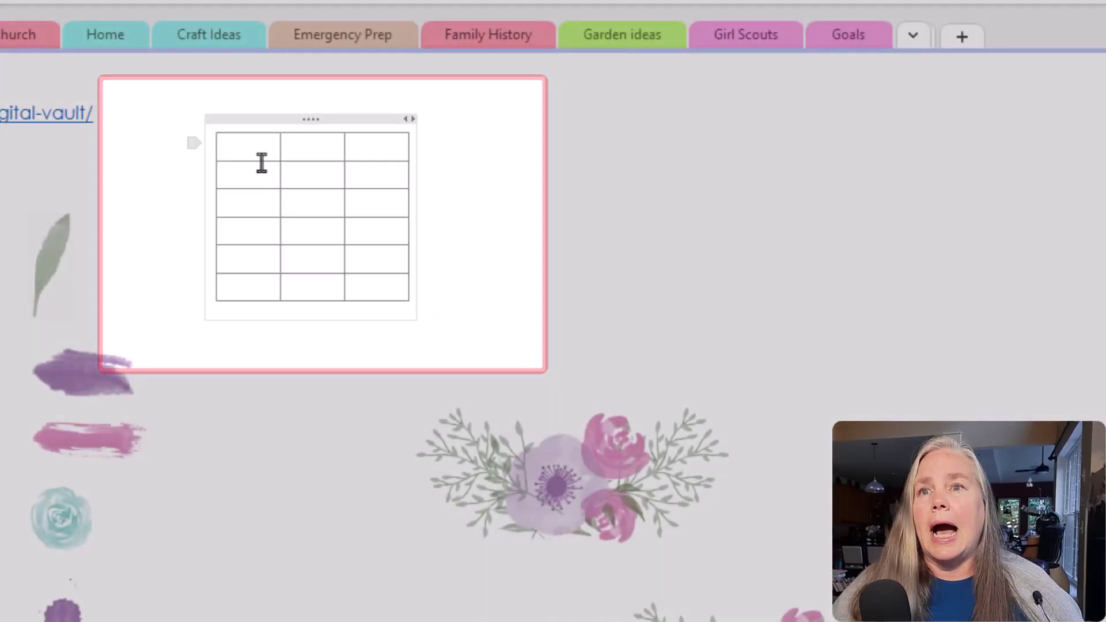
Type the header row: Color, Hex code, and R, G, B
{"action": "left_click", "coordinate": [256, 151]}
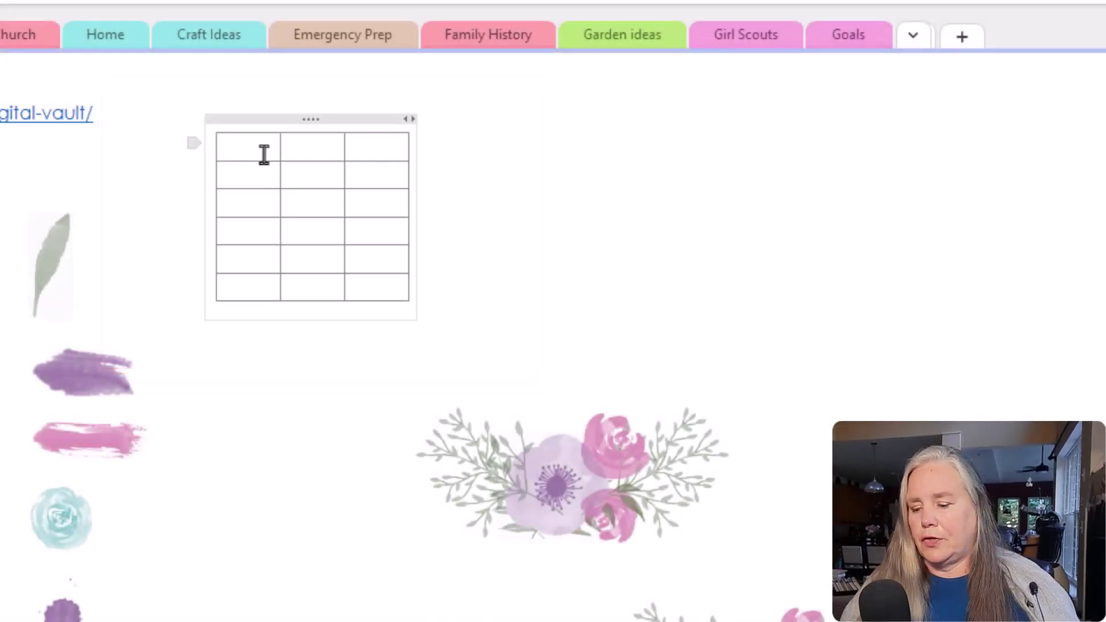
{"action": "type", "text": "color"}
{"action": "key", "text": "Tab"}
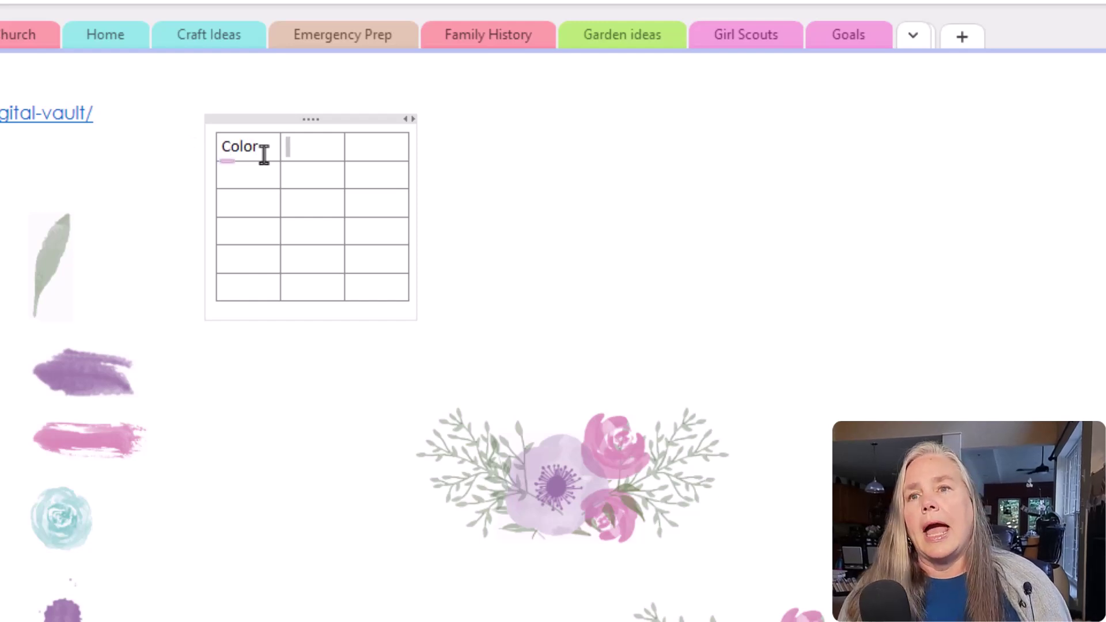
{"action": "type", "text": "hex cod"}
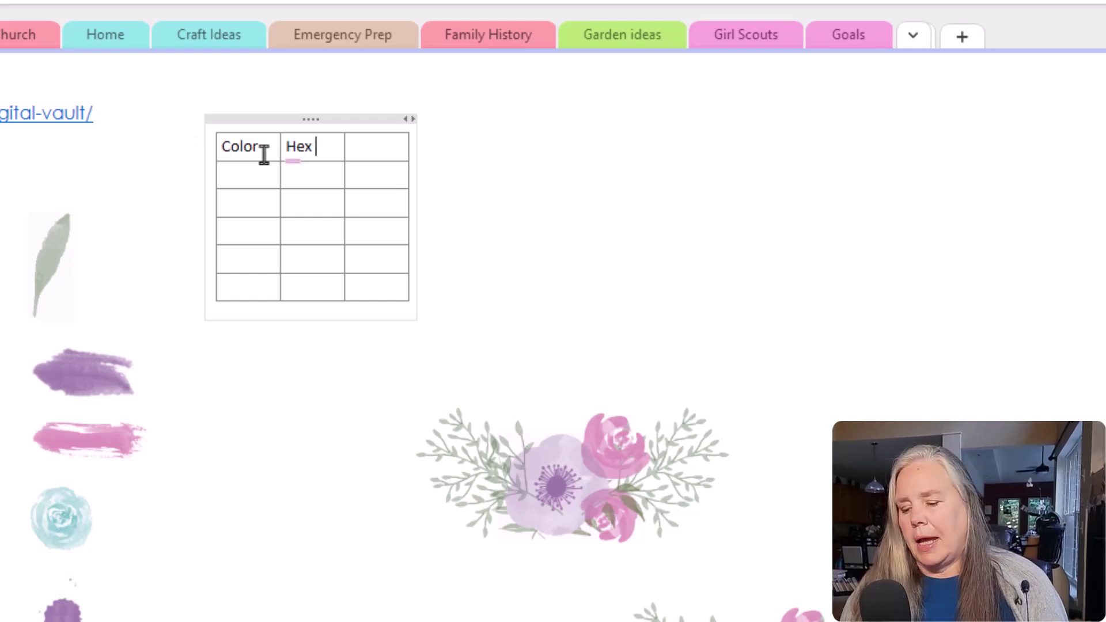
{"action": "type", "text": "e"}
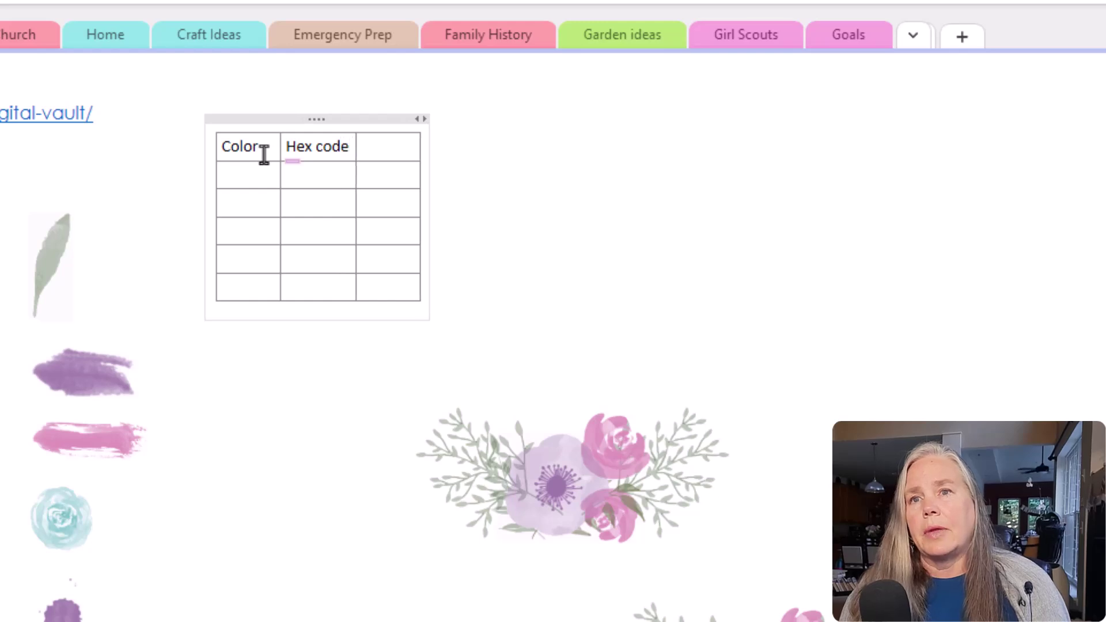
{"action": "key", "text": "Tab"}
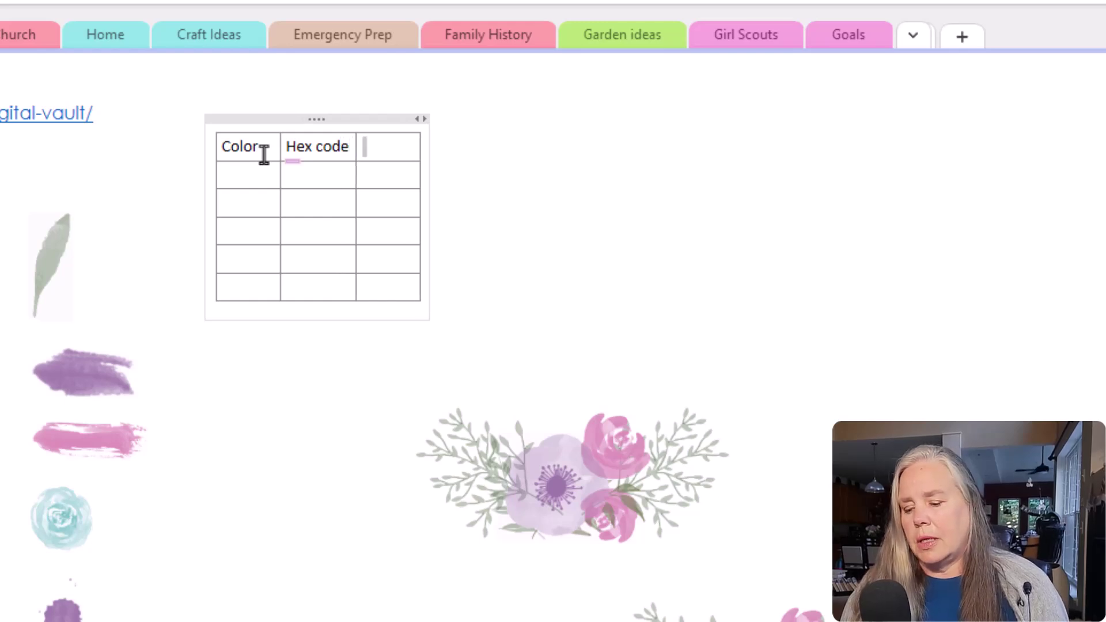
{"action": "type", "text": "R"}
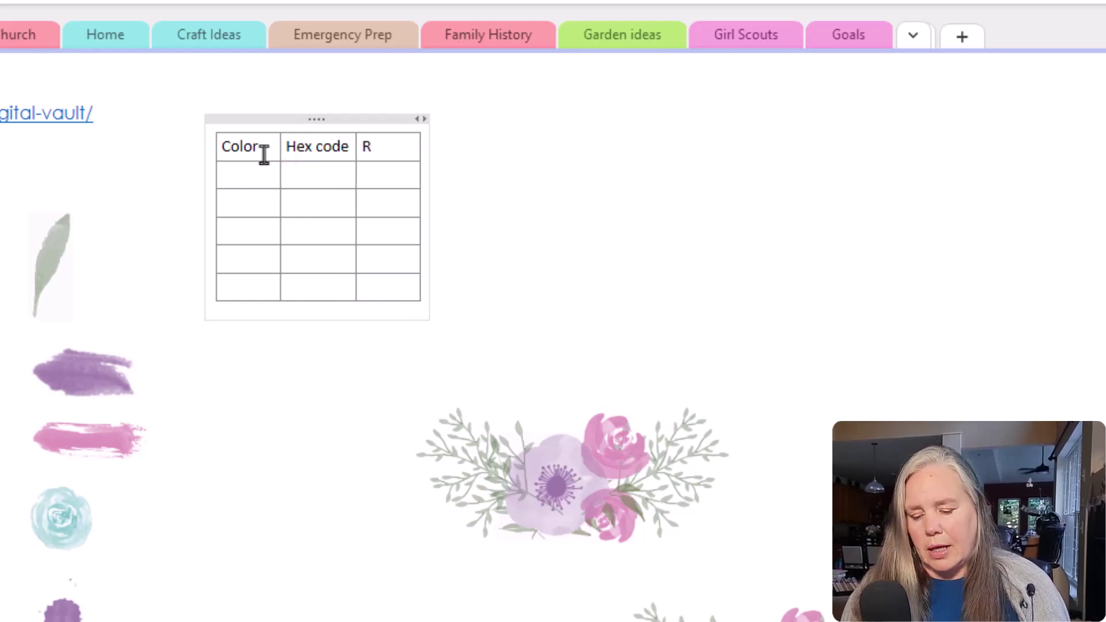
{"action": "type", "text": ", G"}
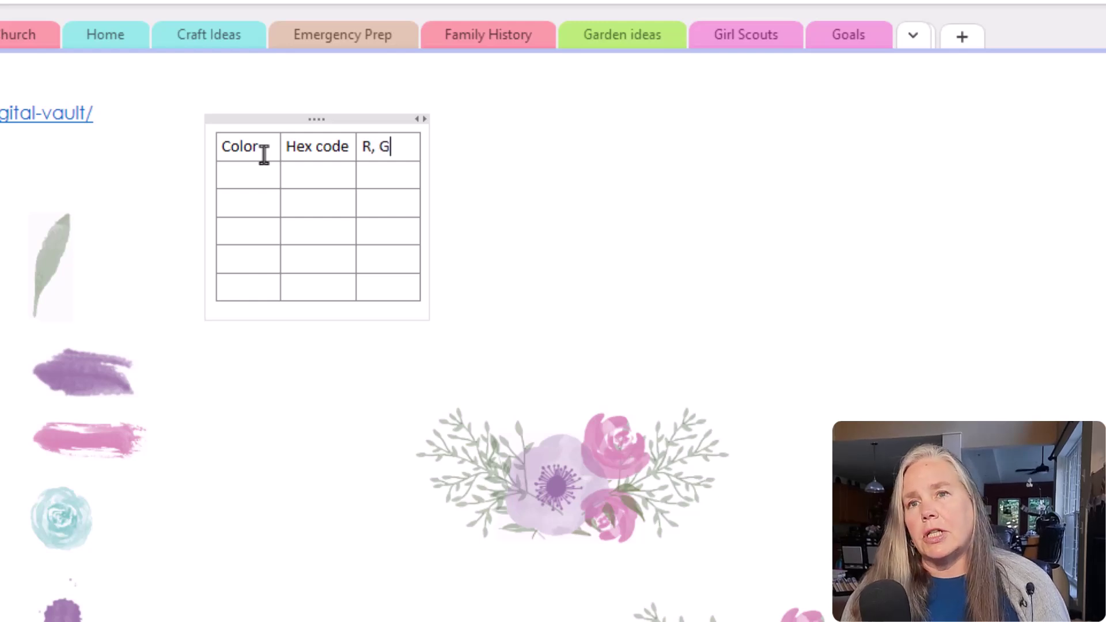
{"action": "type", "text": ", B"}
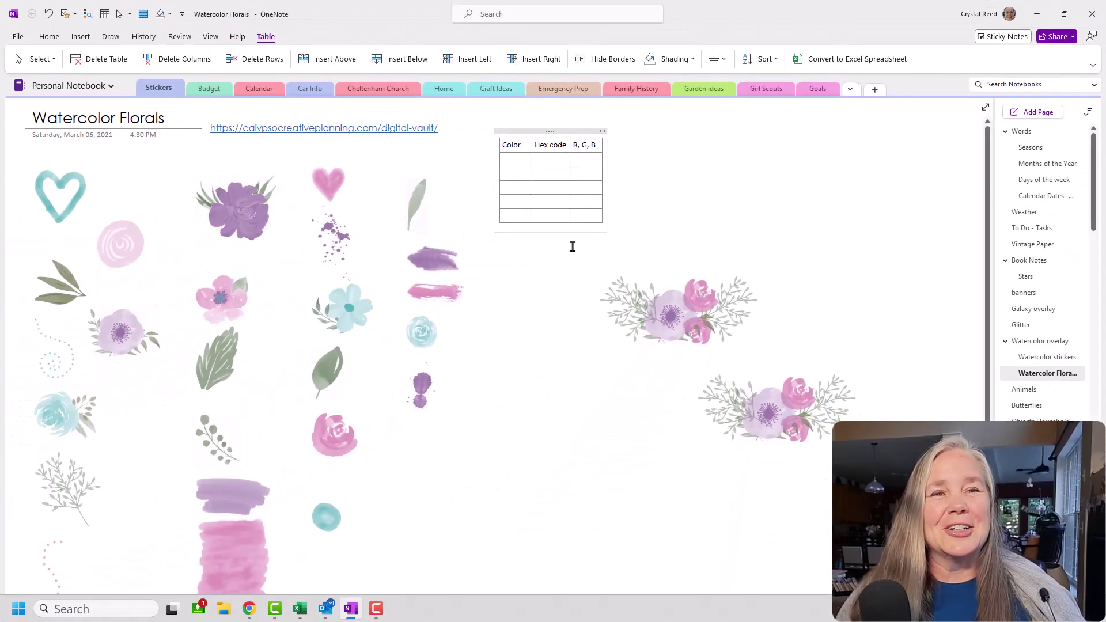
Choose a pen on the Draw tab and show its thickness and colour options
{"action": "left_click", "coordinate": [113, 39]}
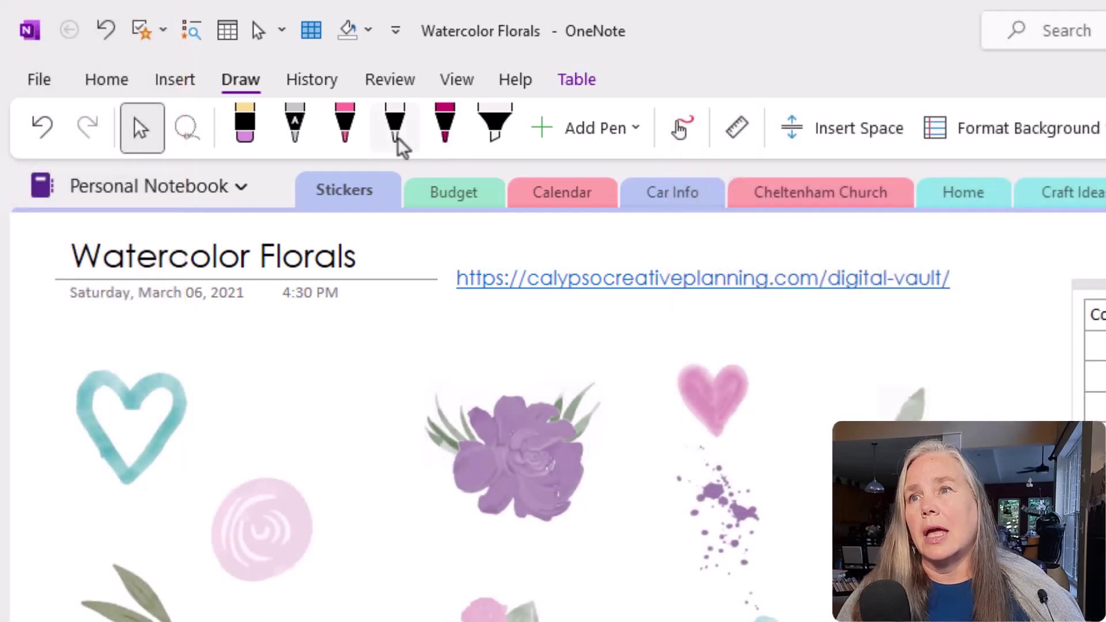
{"action": "left_click", "coordinate": [410, 142]}
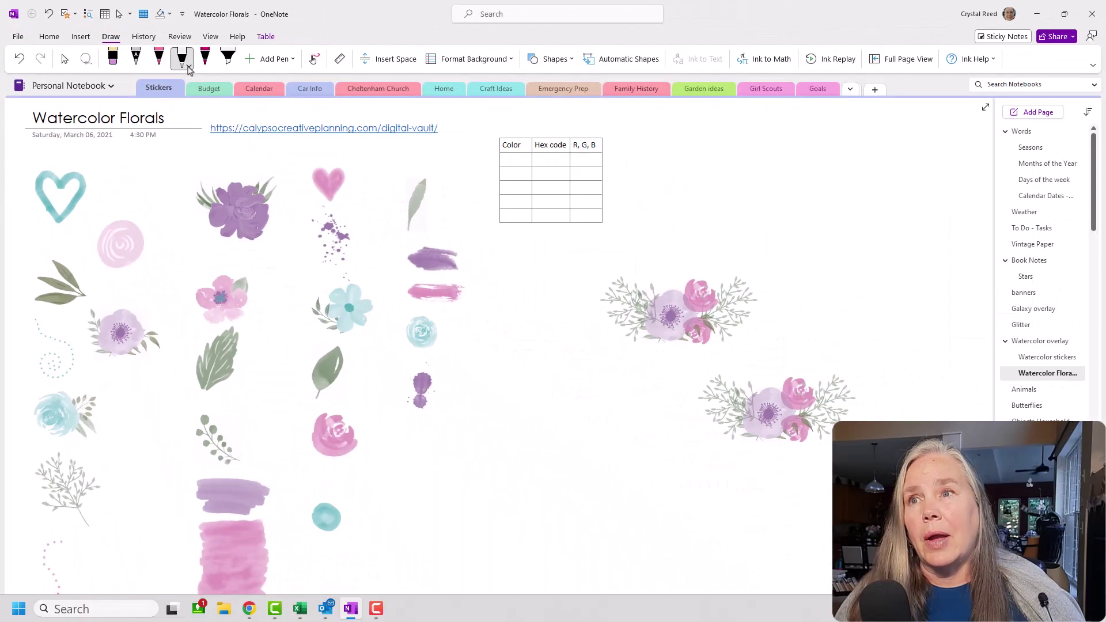
{"action": "left_click", "coordinate": [411, 143]}
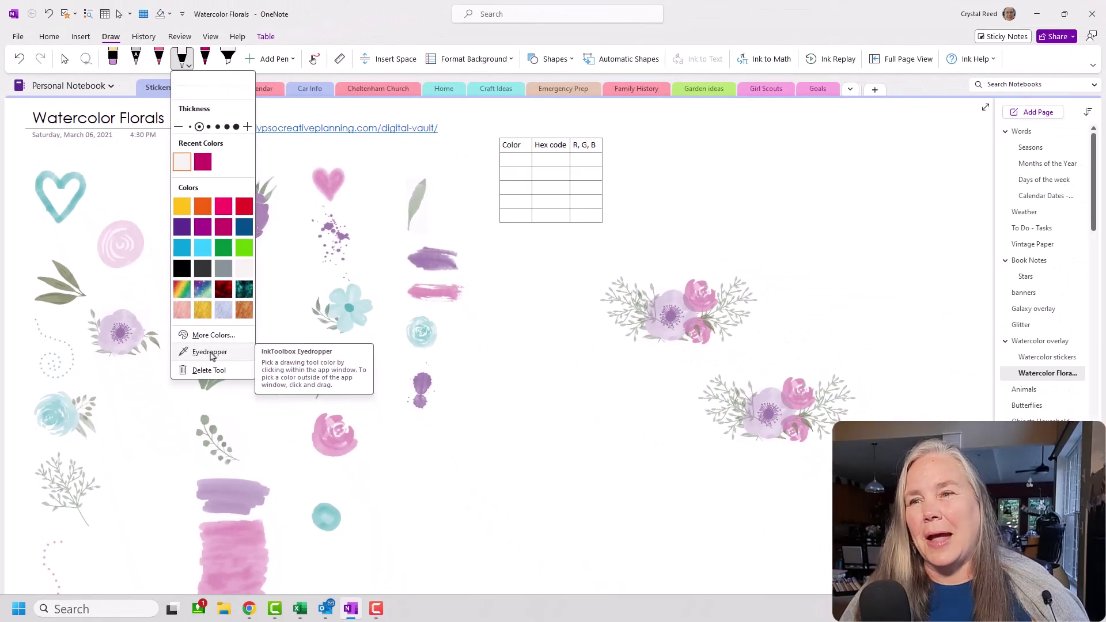
Eyedrop the pink flower petals to set the pen to about RGB 230, 181, 206
{"action": "left_click", "coordinate": [210, 352]}
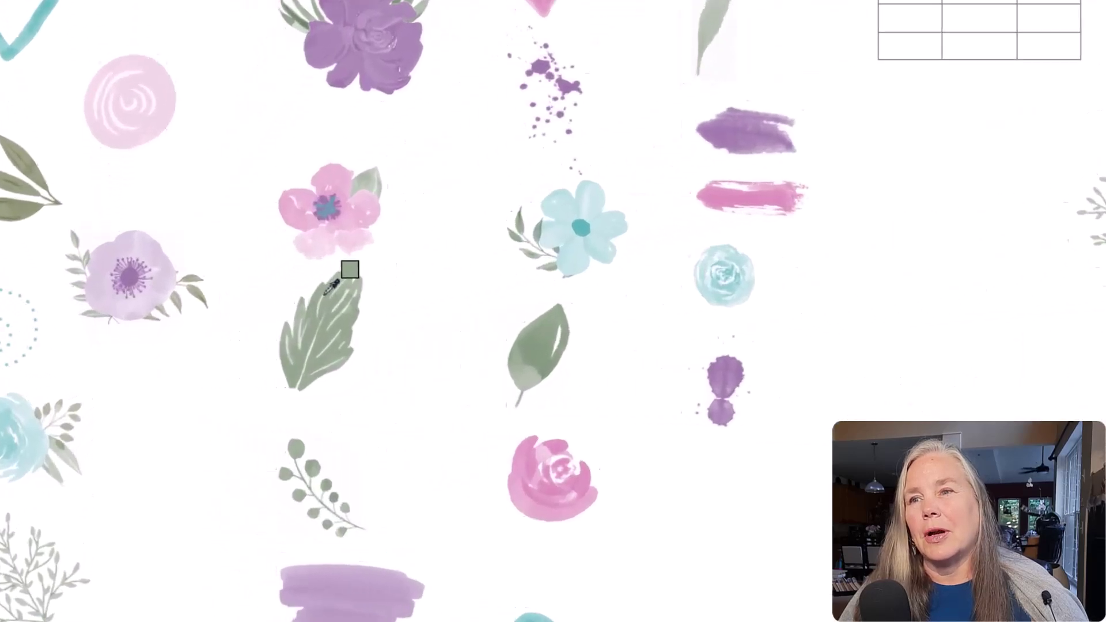
{"action": "mouse_move", "coordinate": [326, 291]}
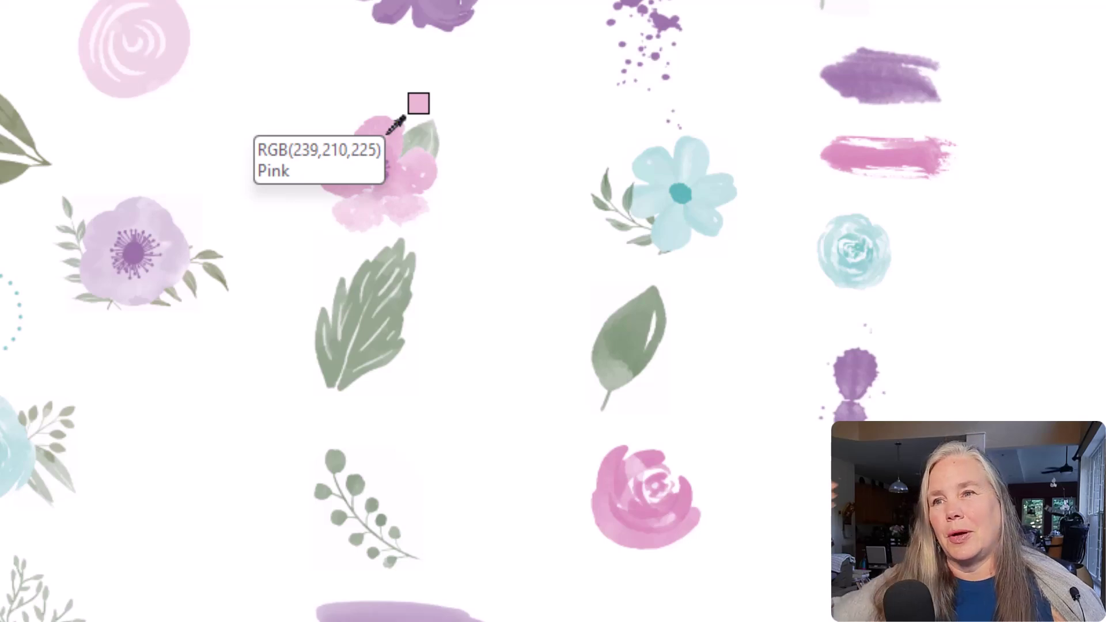
{"action": "left_click", "coordinate": [386, 131]}
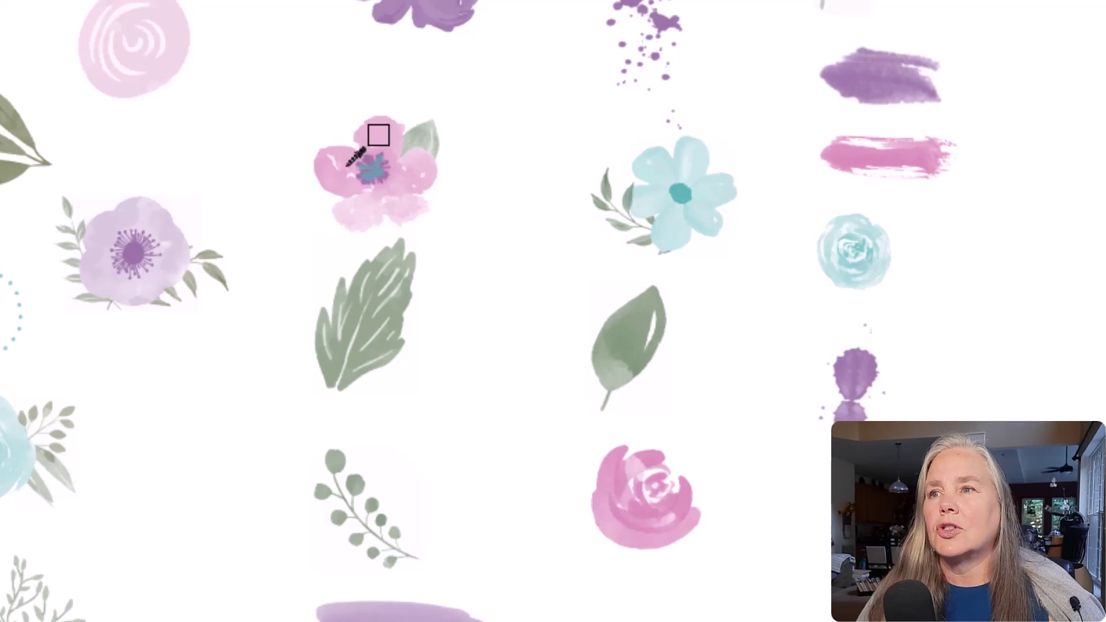
{"action": "mouse_move", "coordinate": [368, 138]}
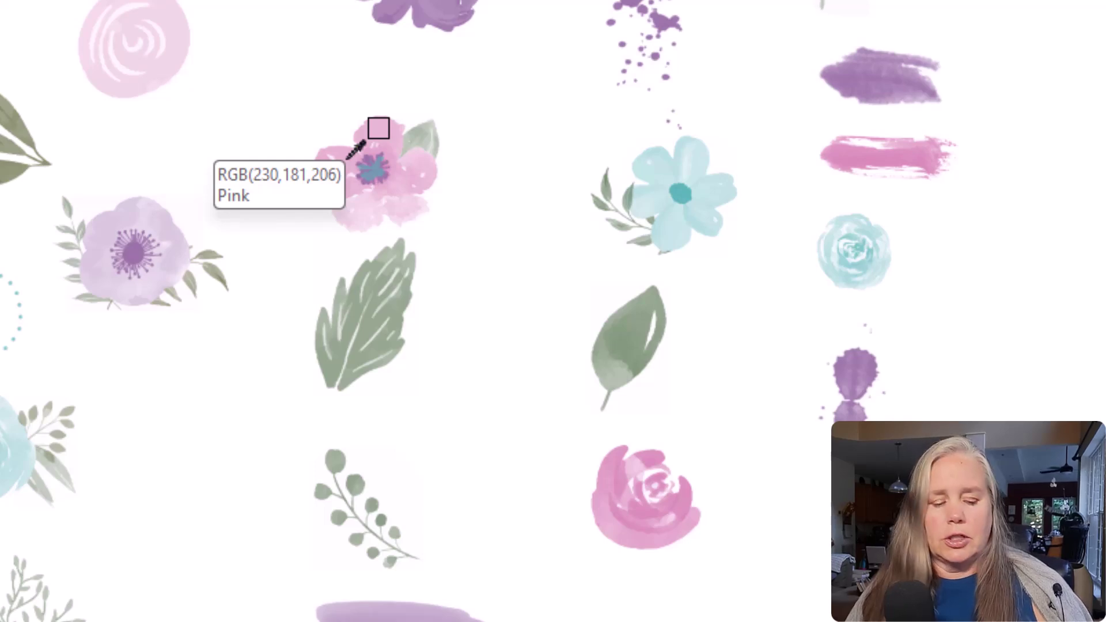
{"action": "left_click", "coordinate": [346, 158]}
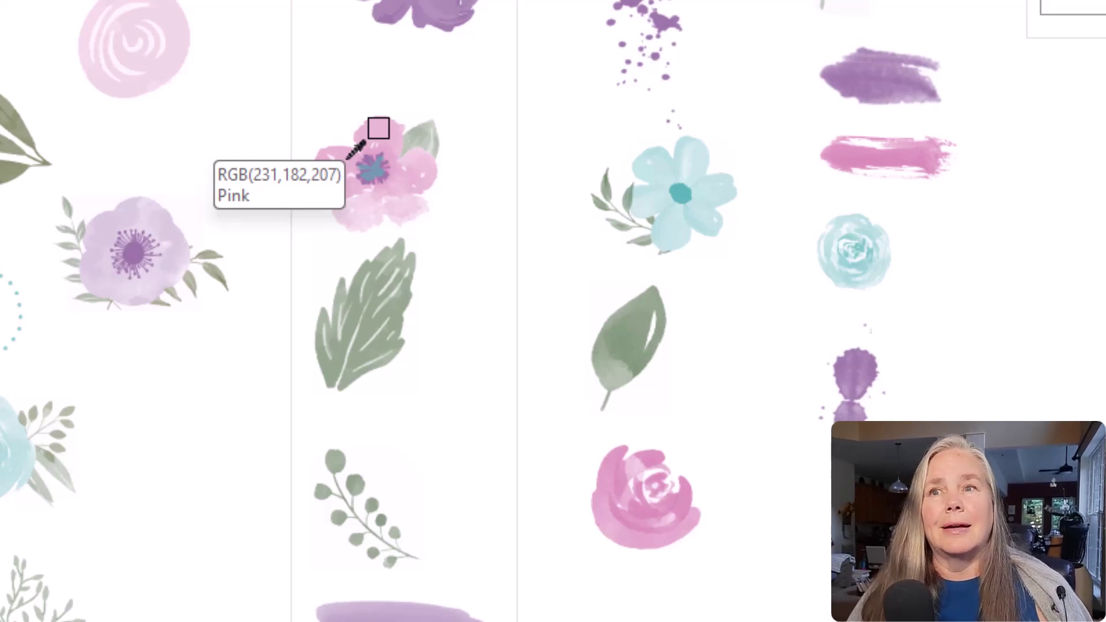
{"action": "left_click", "coordinate": [346, 158]}
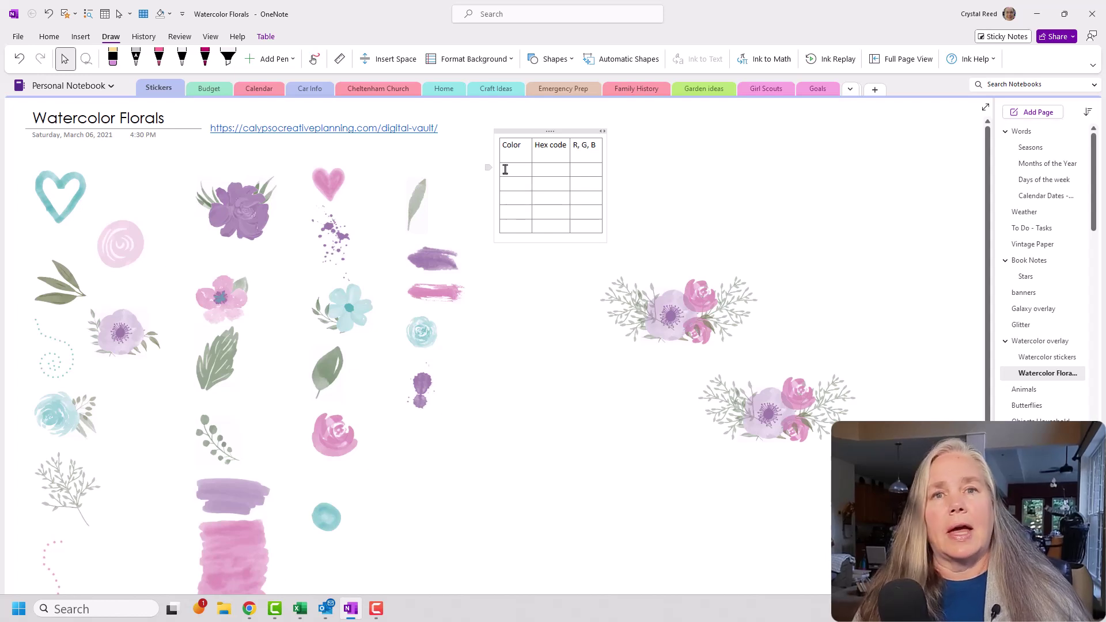
Bring up the More Colors picker for shading the first Color cell
{"action": "right_click", "coordinate": [505, 169]}
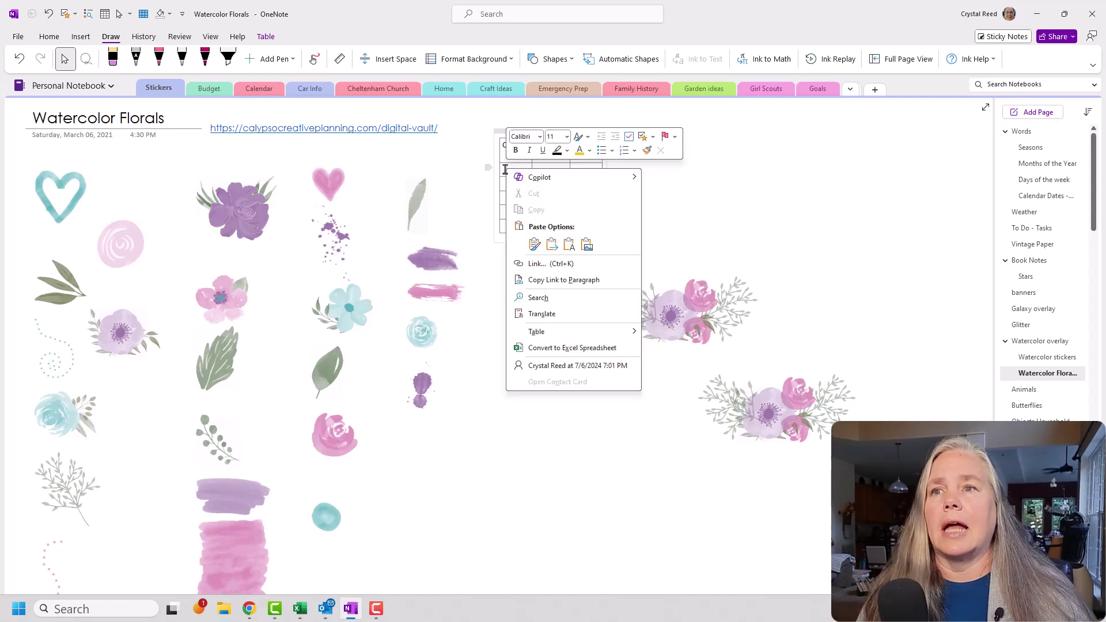
{"action": "mouse_move", "coordinate": [552, 338]}
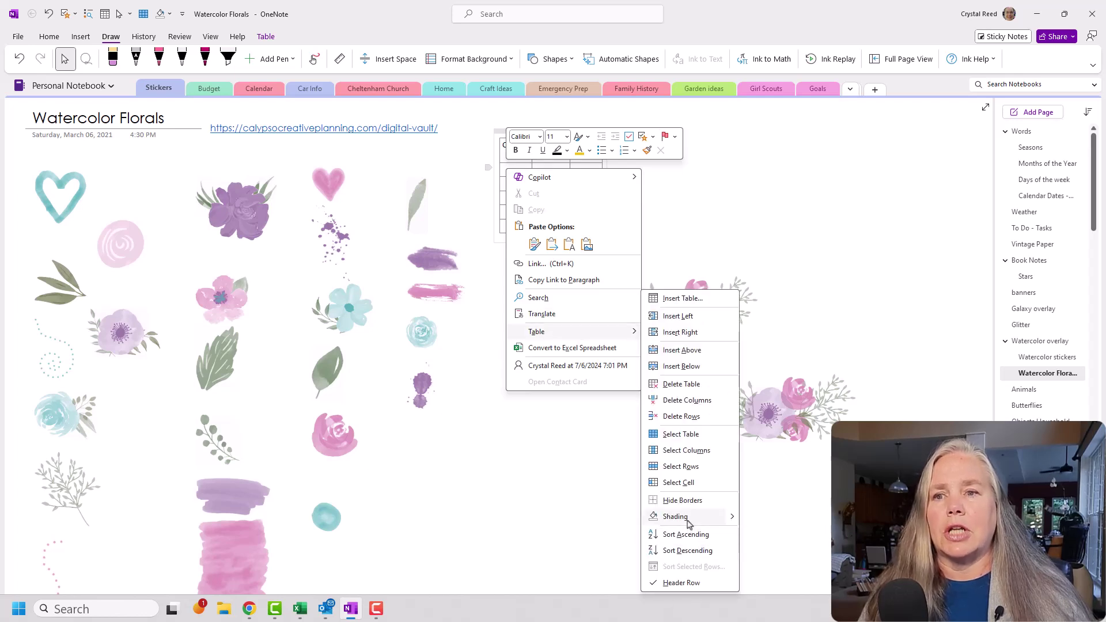
{"action": "left_click", "coordinate": [593, 430]}
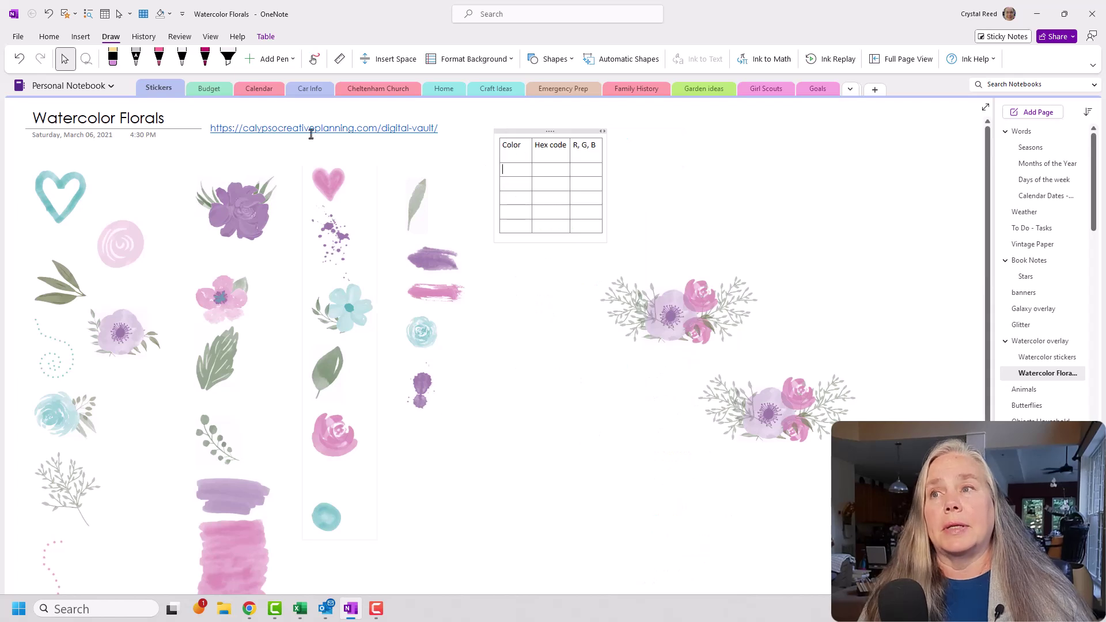
{"action": "left_click", "coordinate": [168, 17]}
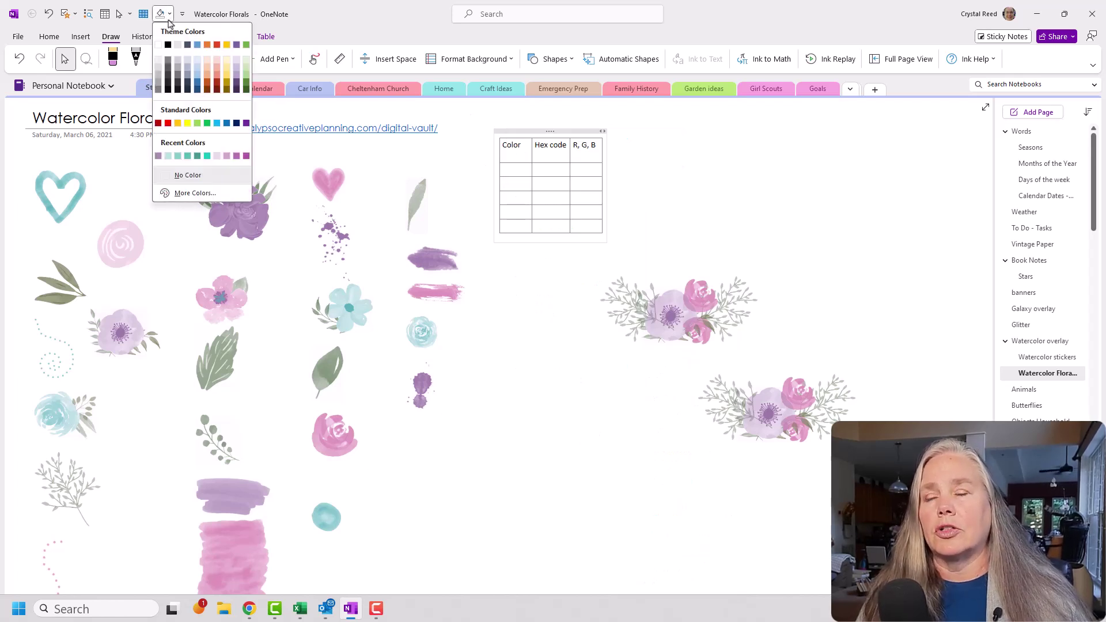
{"action": "left_click", "coordinate": [187, 194]}
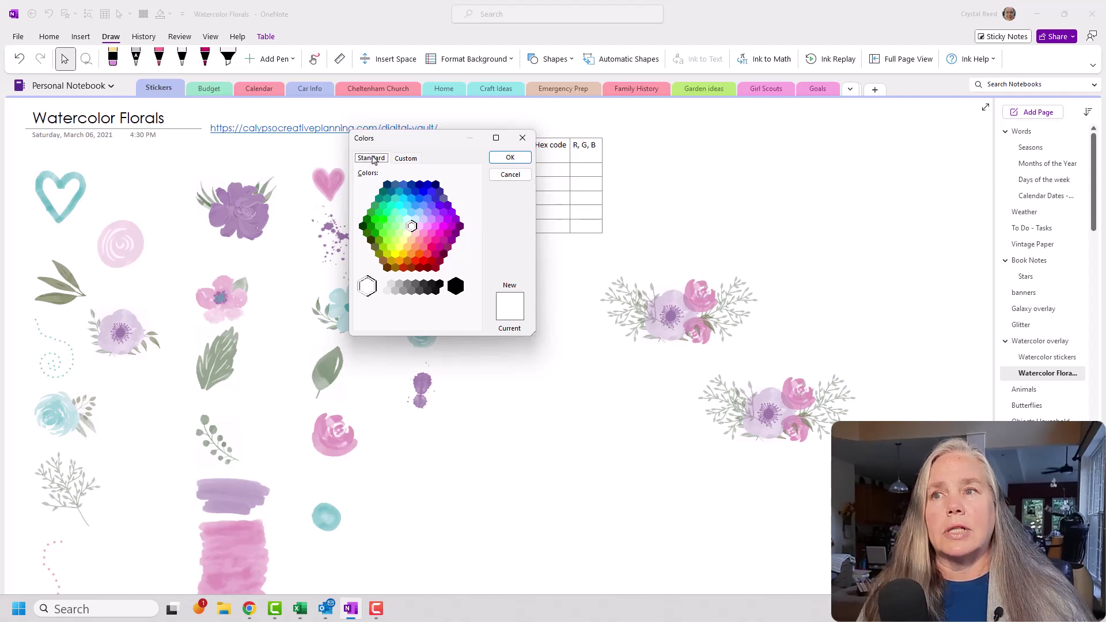
Enter custom Red 230, Green 181, Blue 206 and apply the pink #E6B5CE
{"action": "left_click", "coordinate": [405, 159]}
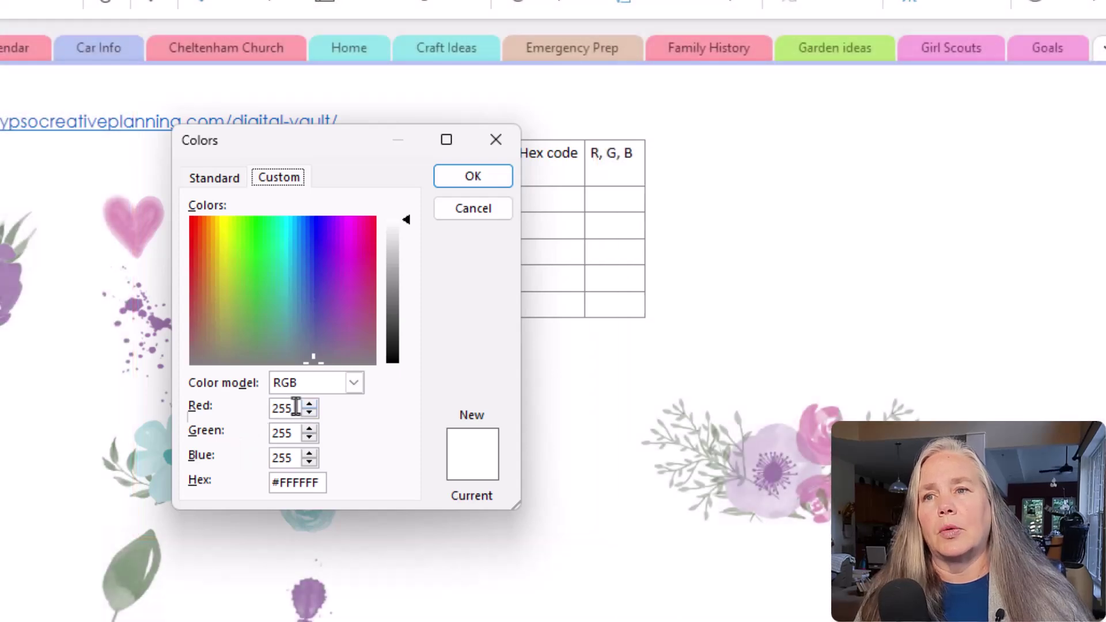
{"action": "left_click", "coordinate": [290, 408]}
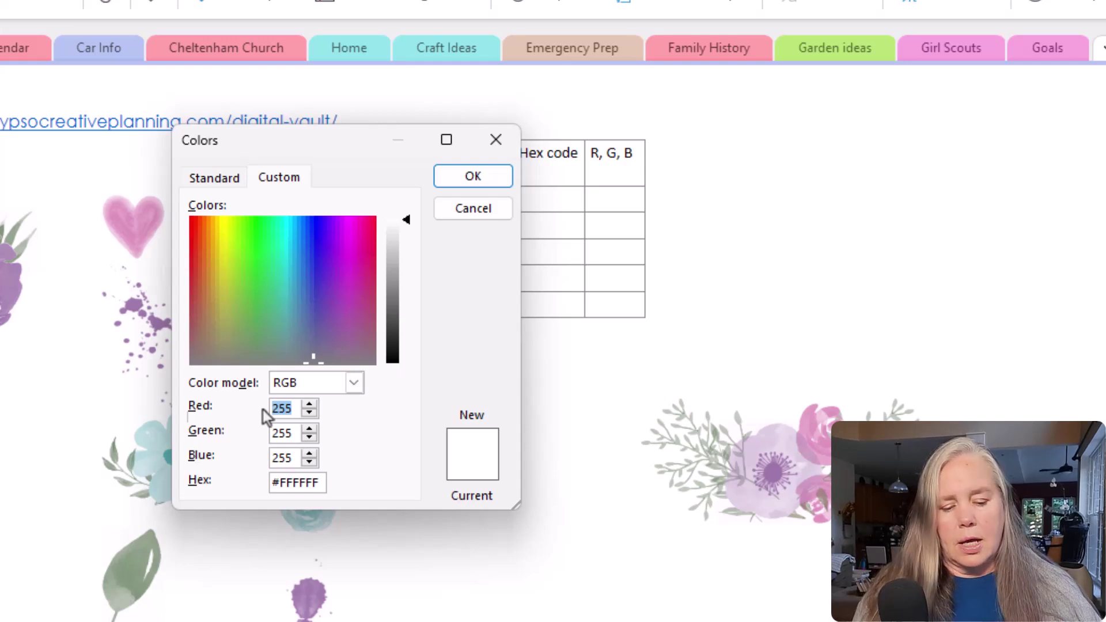
{"action": "type", "text": "230"}
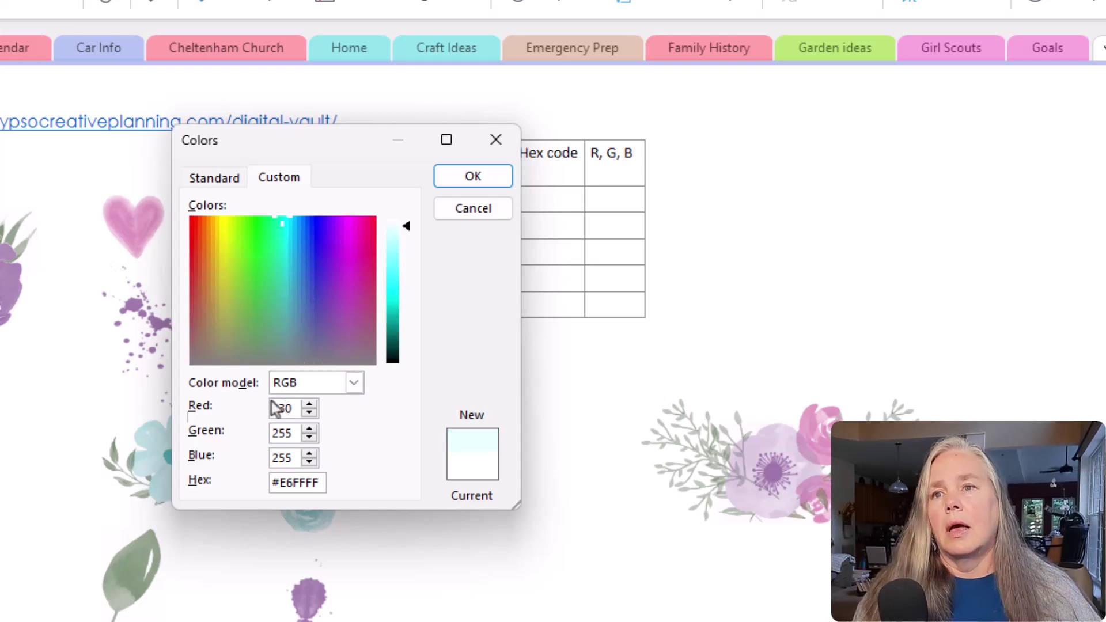
{"action": "left_click_drag", "start_coordinate": [295, 433], "coordinate": [268, 442]}
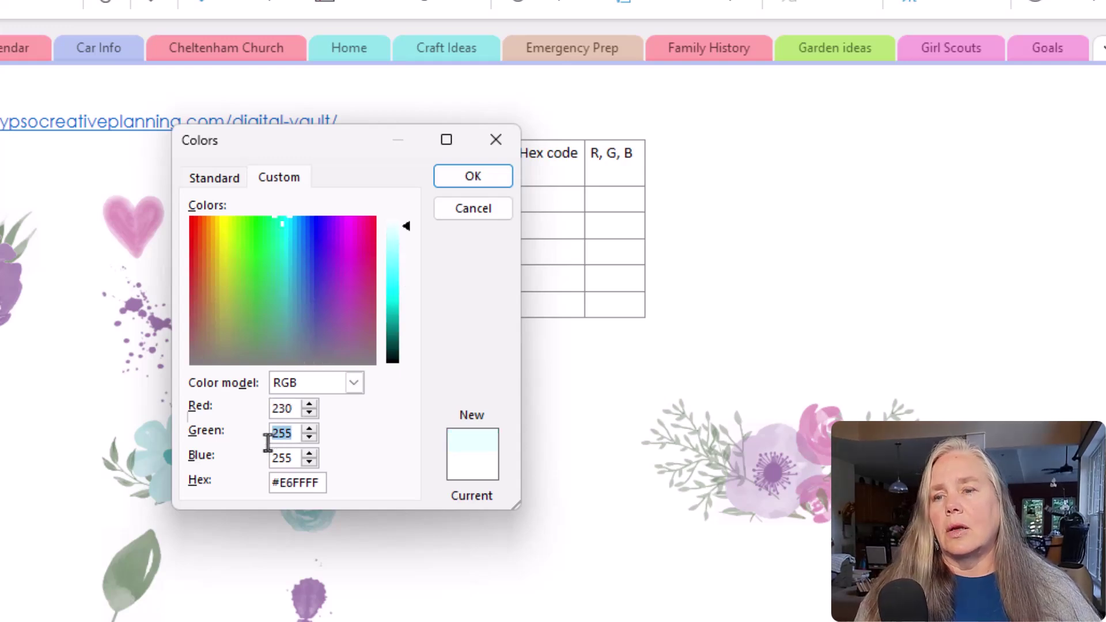
{"action": "type", "text": "181"}
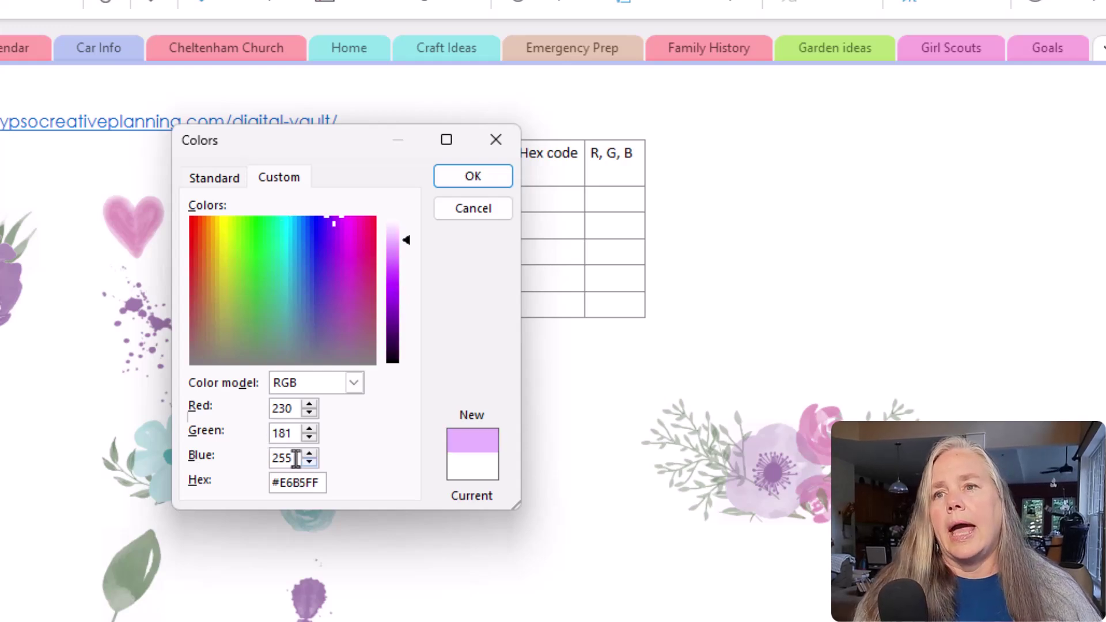
{"action": "left_click_drag", "start_coordinate": [296, 458], "coordinate": [264, 460]}
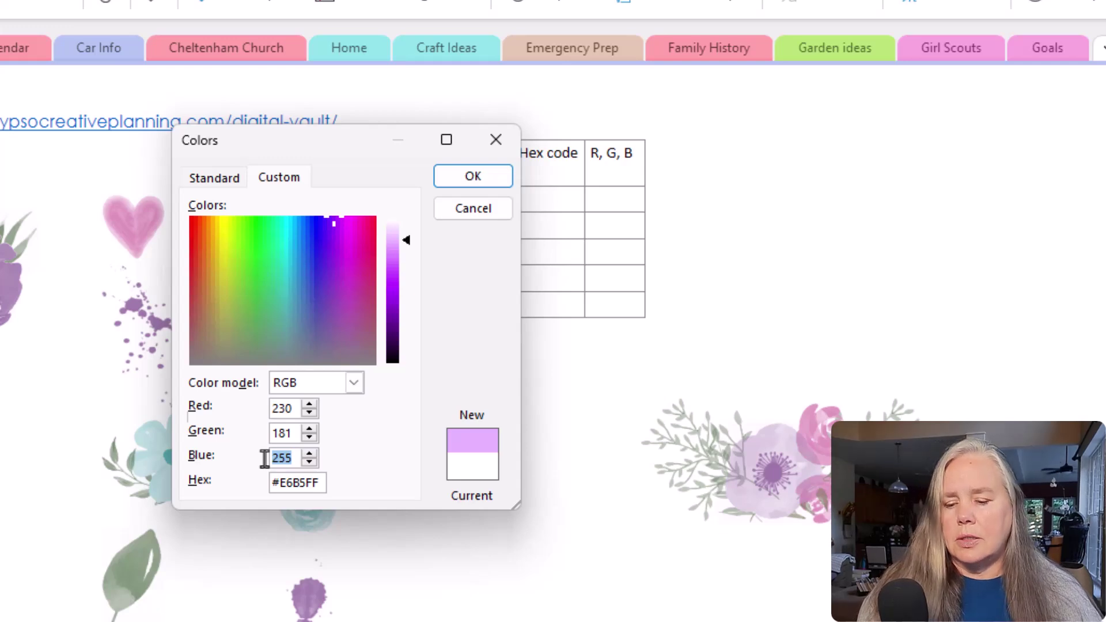
{"action": "type", "text": "206"}
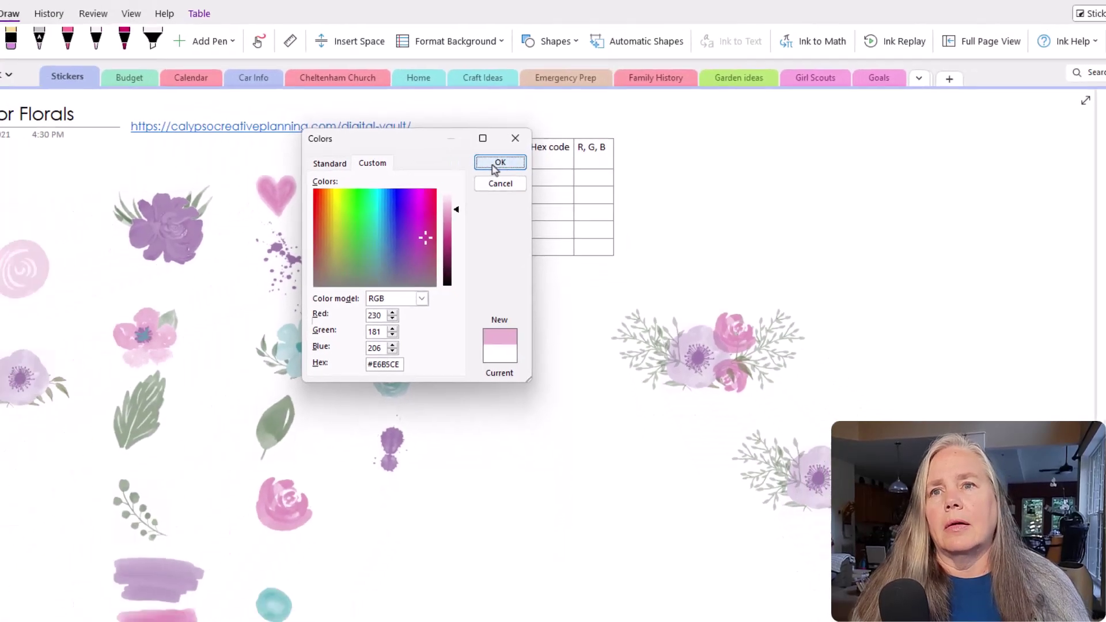
{"action": "left_click", "coordinate": [497, 164]}
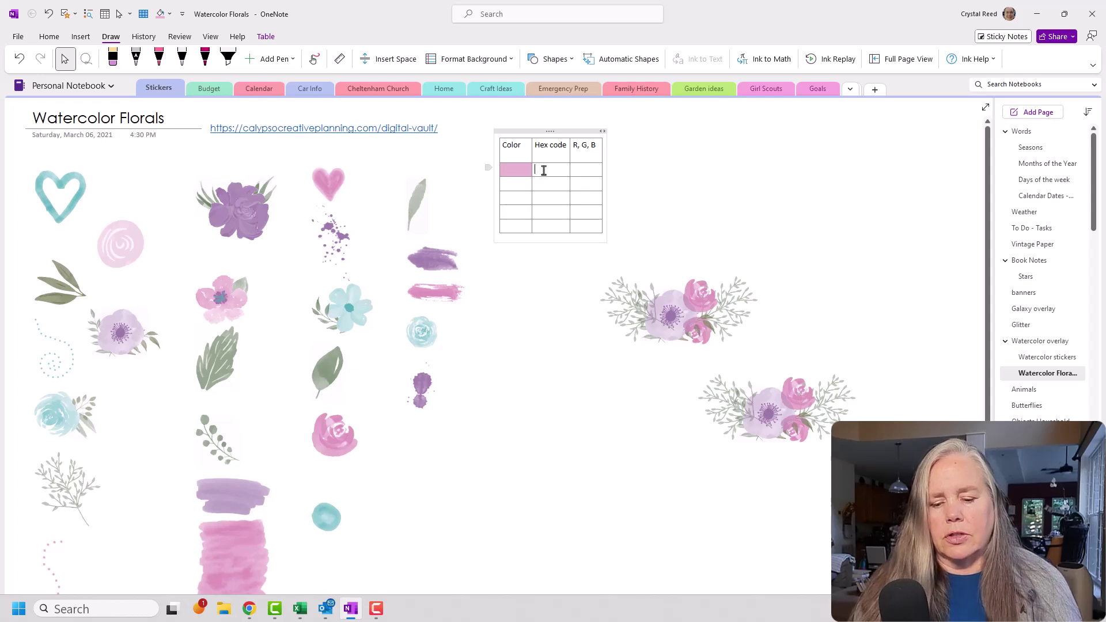
Enter #E6B5CE and 230,181,206 in the pink row, then check the shading colour unchanged
{"action": "type", "text": "#E6B5CE"}
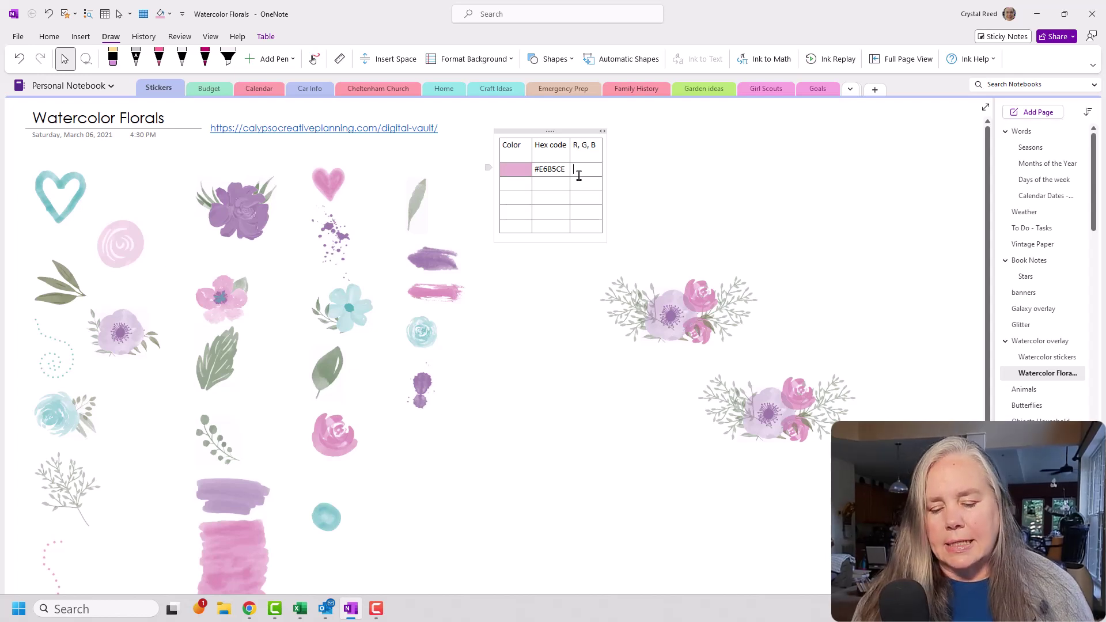
{"action": "type", "text": "230,"}
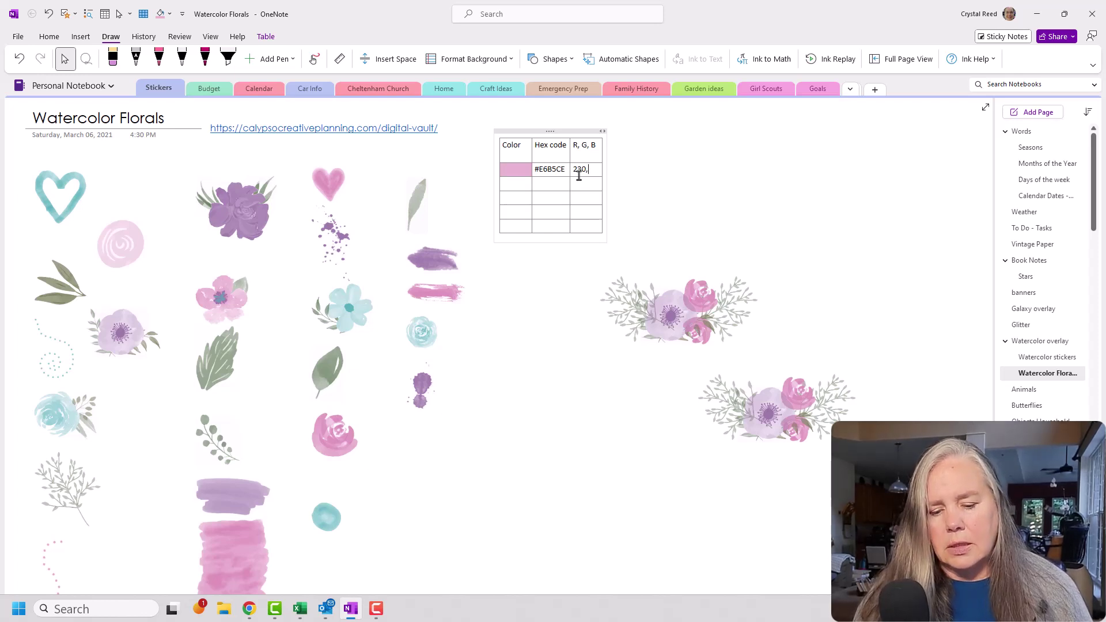
{"action": "type", "text": "181,"}
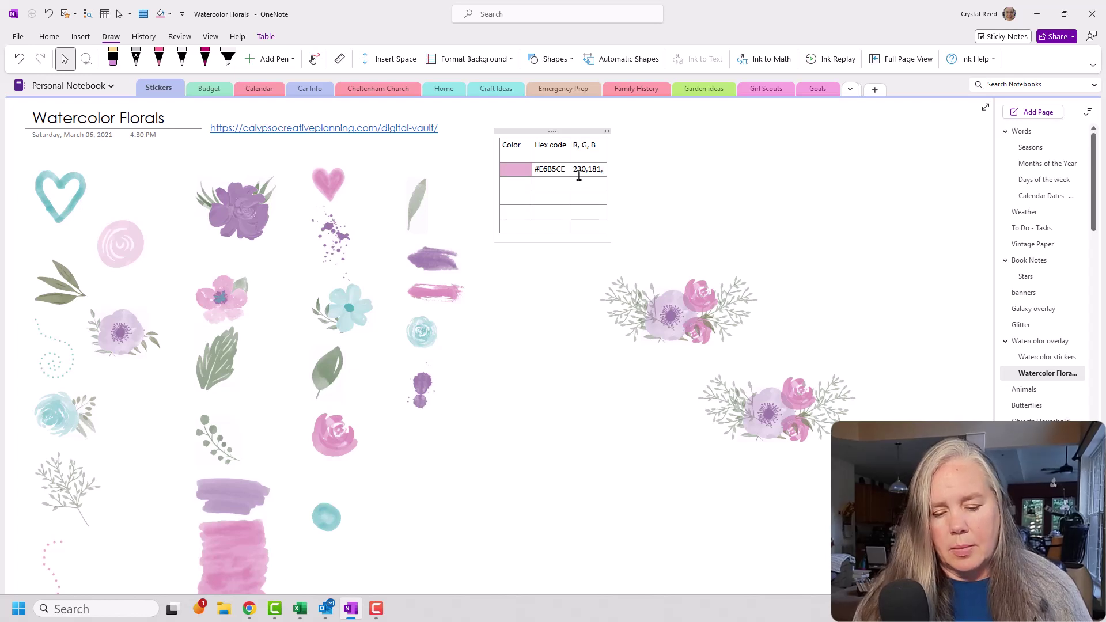
{"action": "type", "text": "206"}
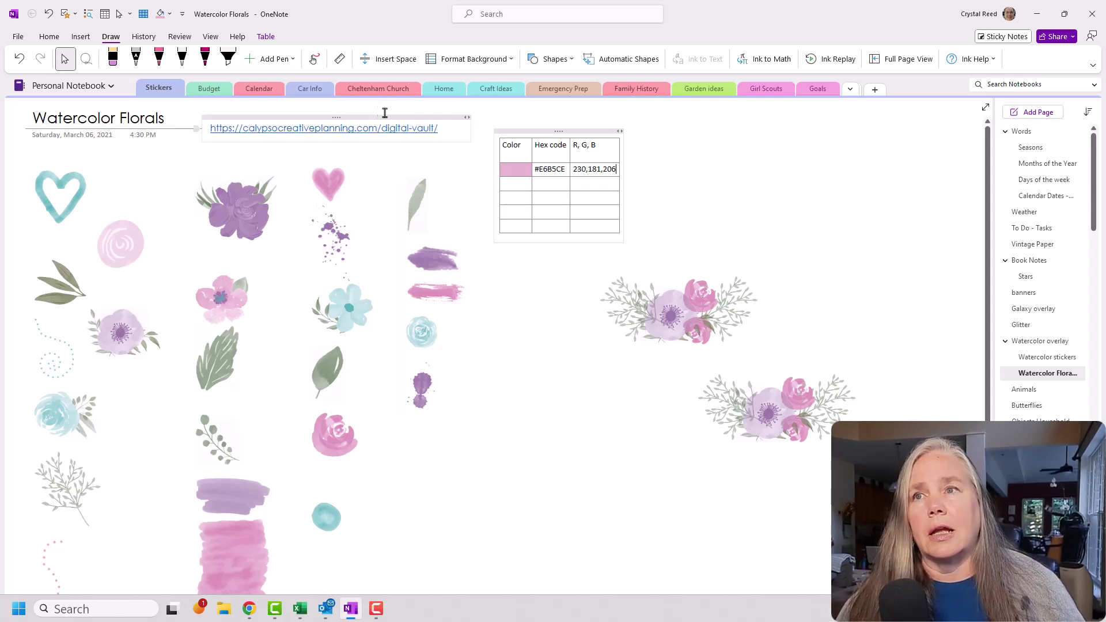
{"action": "left_click", "coordinate": [171, 15]}
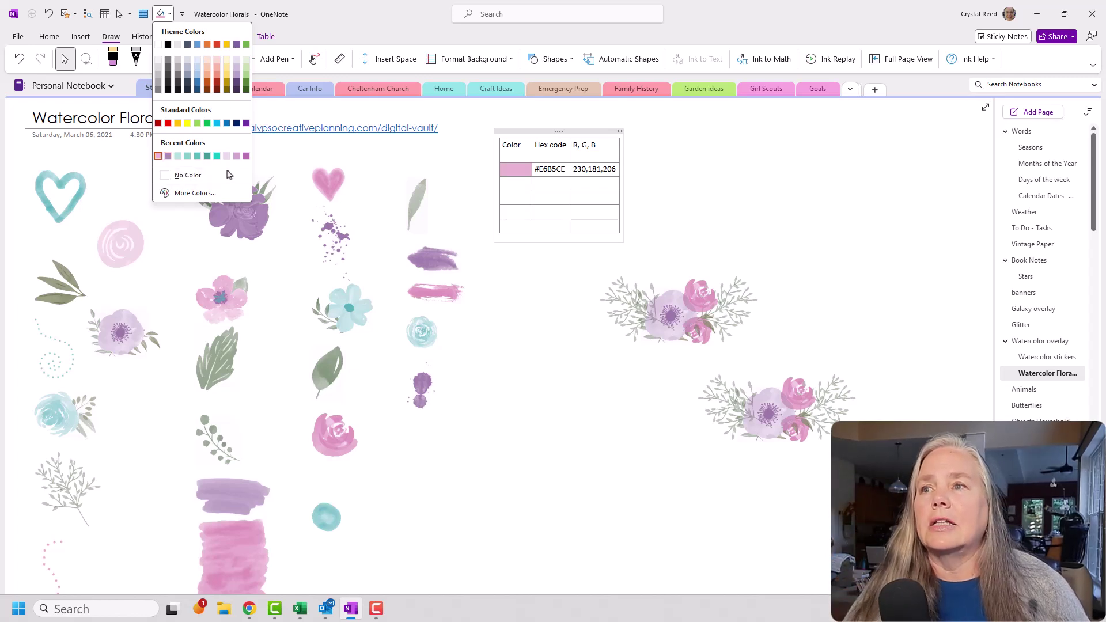
{"action": "left_click", "coordinate": [193, 193]}
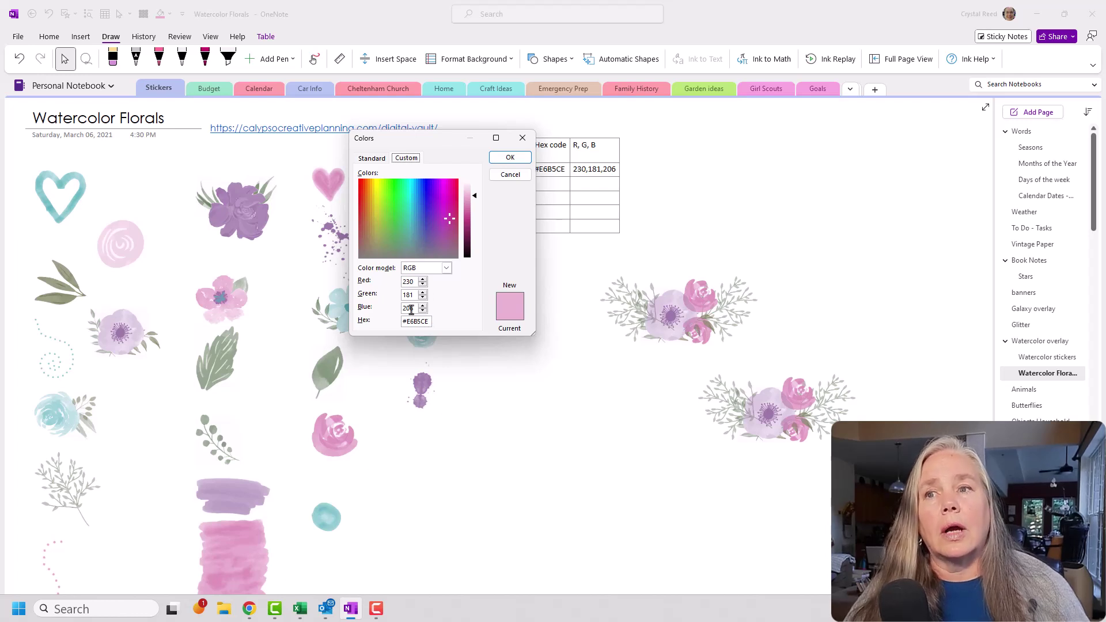
{"action": "left_click", "coordinate": [518, 140]}
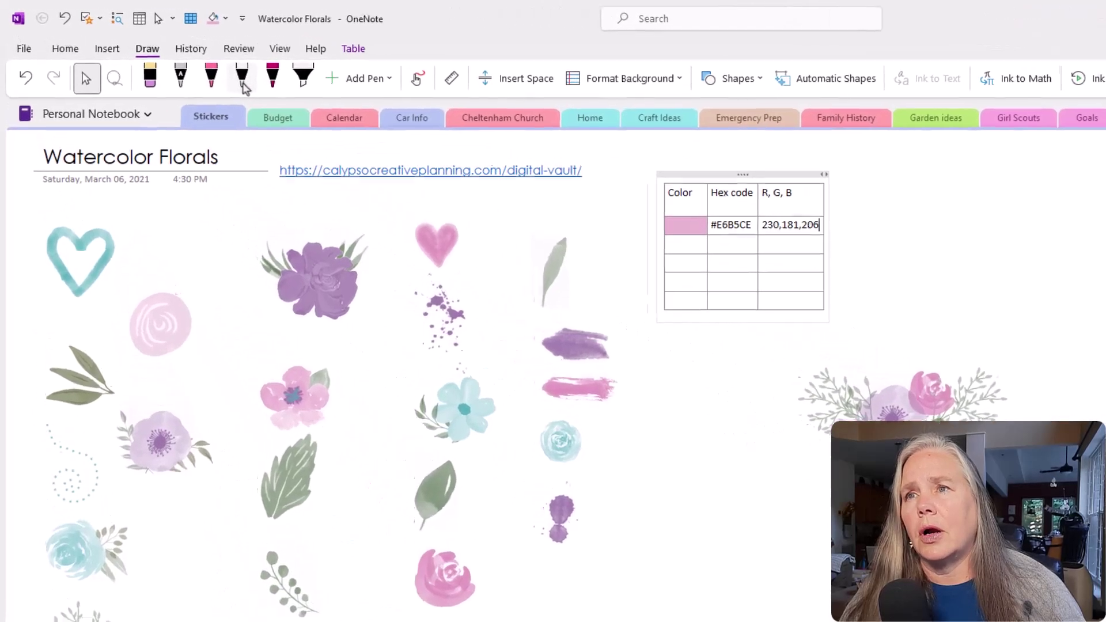
Eyedrop the green leaf sticker with a pen to sample its sage colour
{"action": "left_click", "coordinate": [199, 69]}
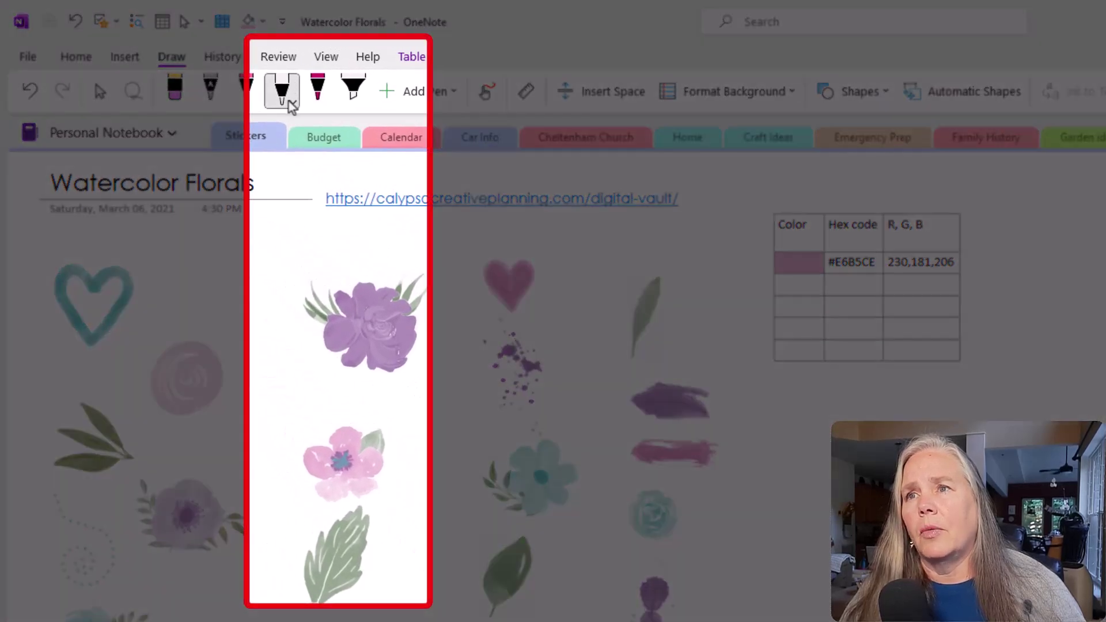
{"action": "left_click", "coordinate": [290, 103]}
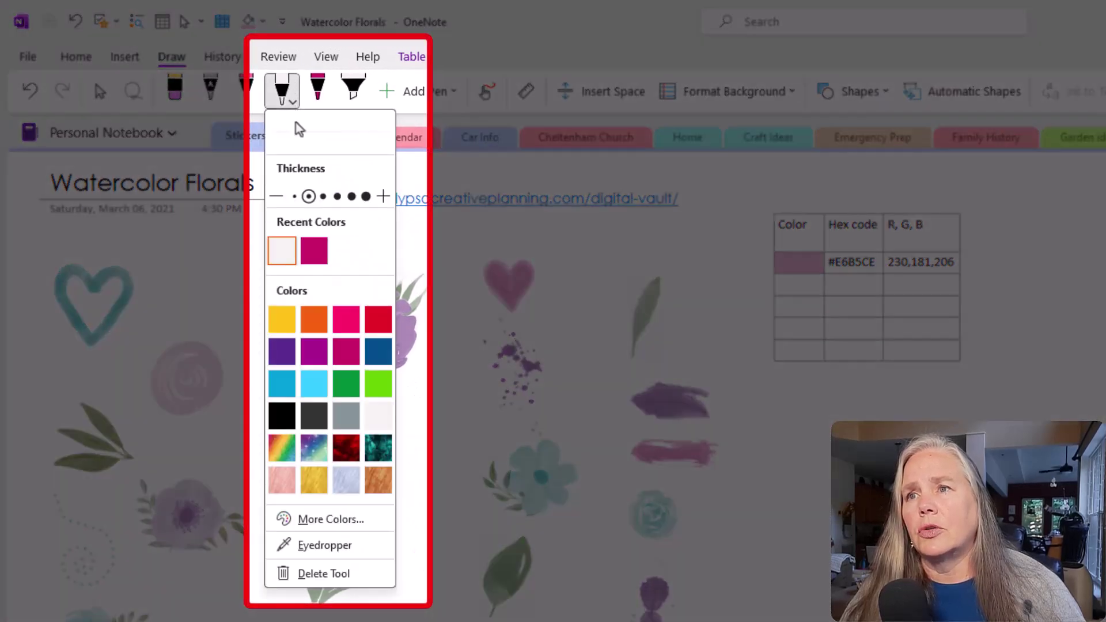
{"action": "left_click", "coordinate": [328, 545]}
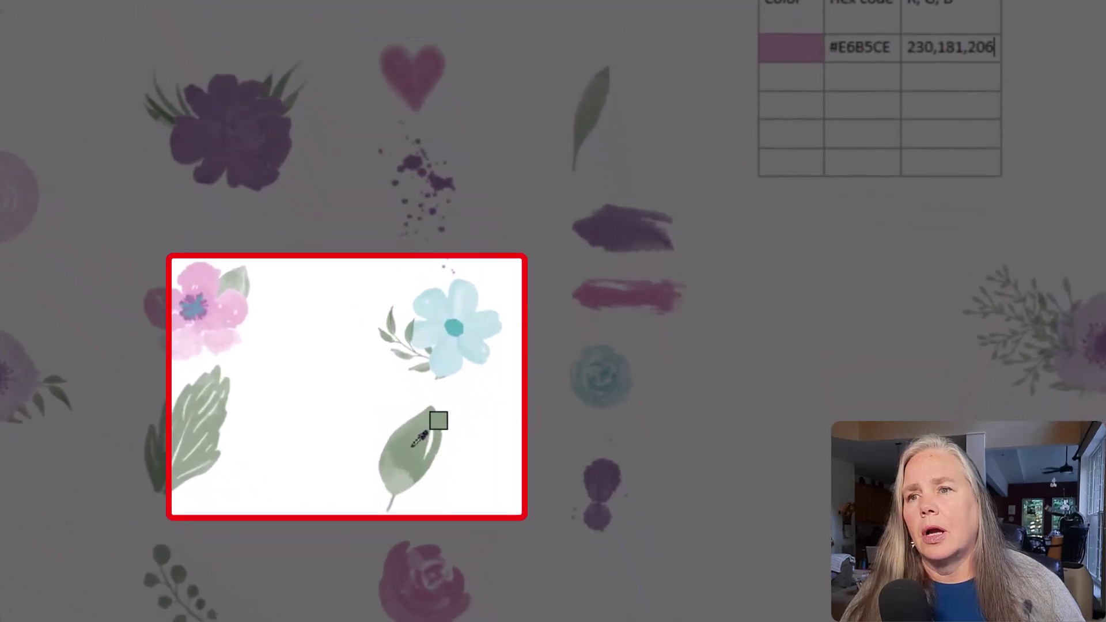
{"action": "mouse_move", "coordinate": [514, 564]}
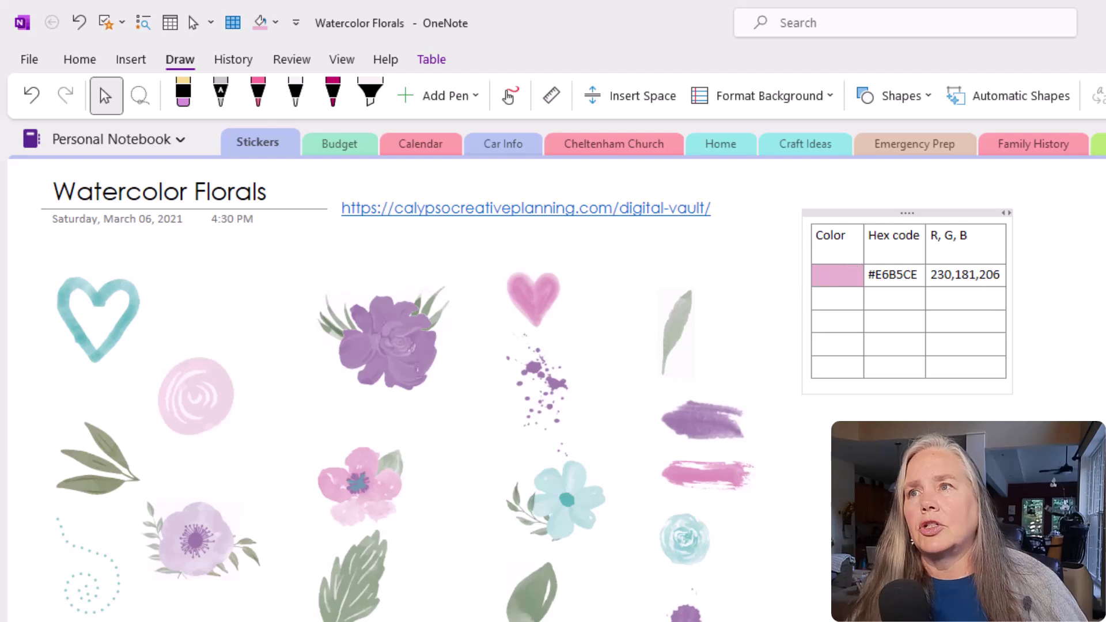
Shade the second Color cell with custom Red 133, Green 153, Blue 128
{"action": "left_click", "coordinate": [276, 23]}
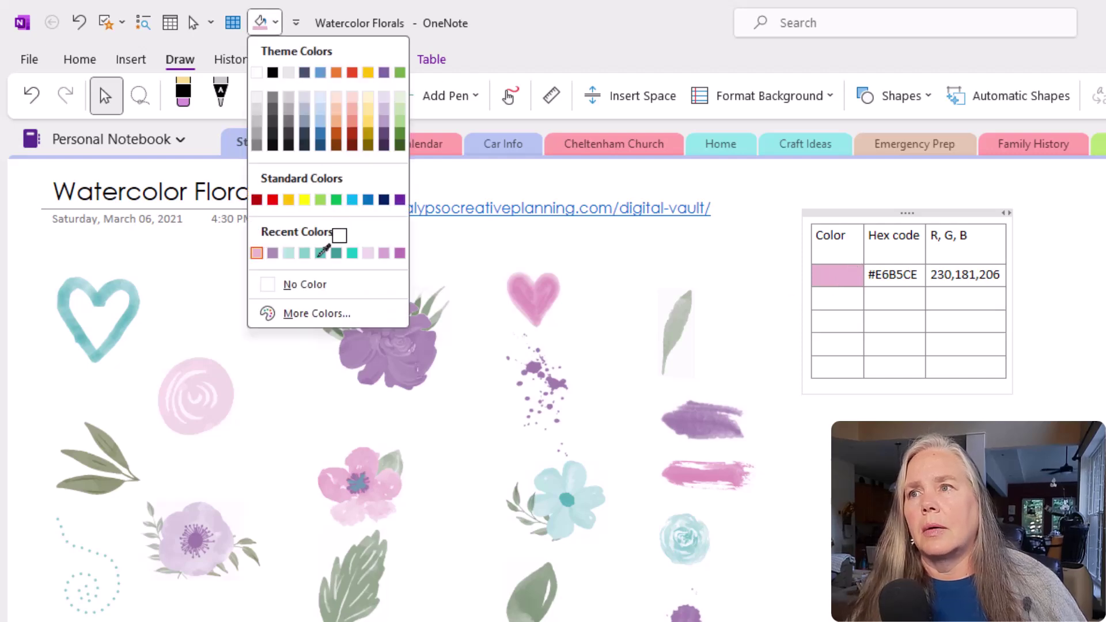
{"action": "left_click", "coordinate": [272, 309]}
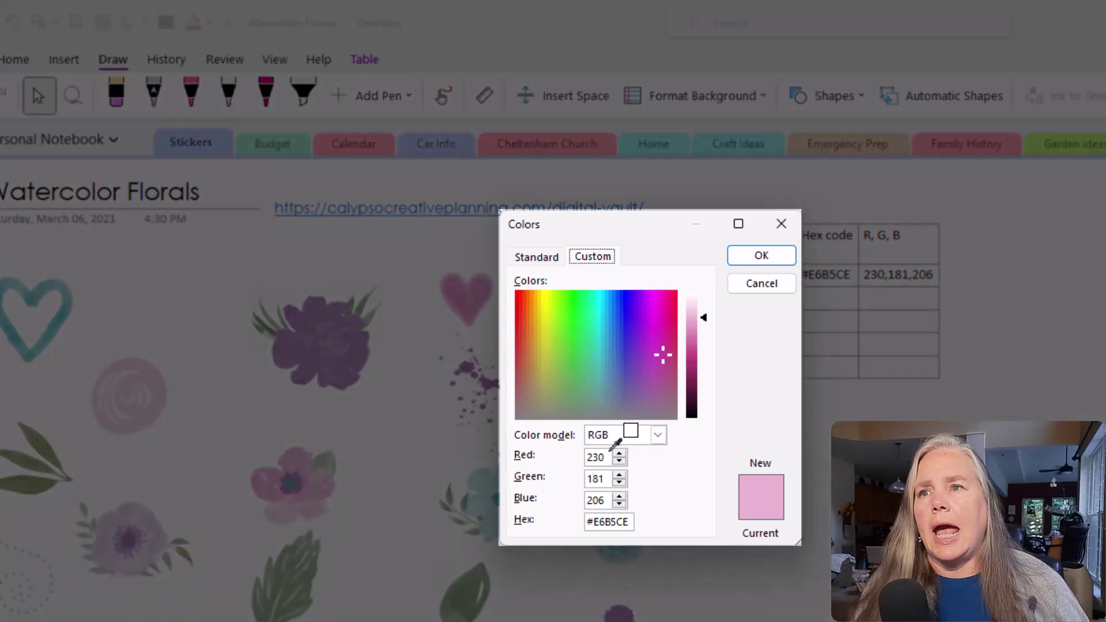
{"action": "key", "text": "Tab"}
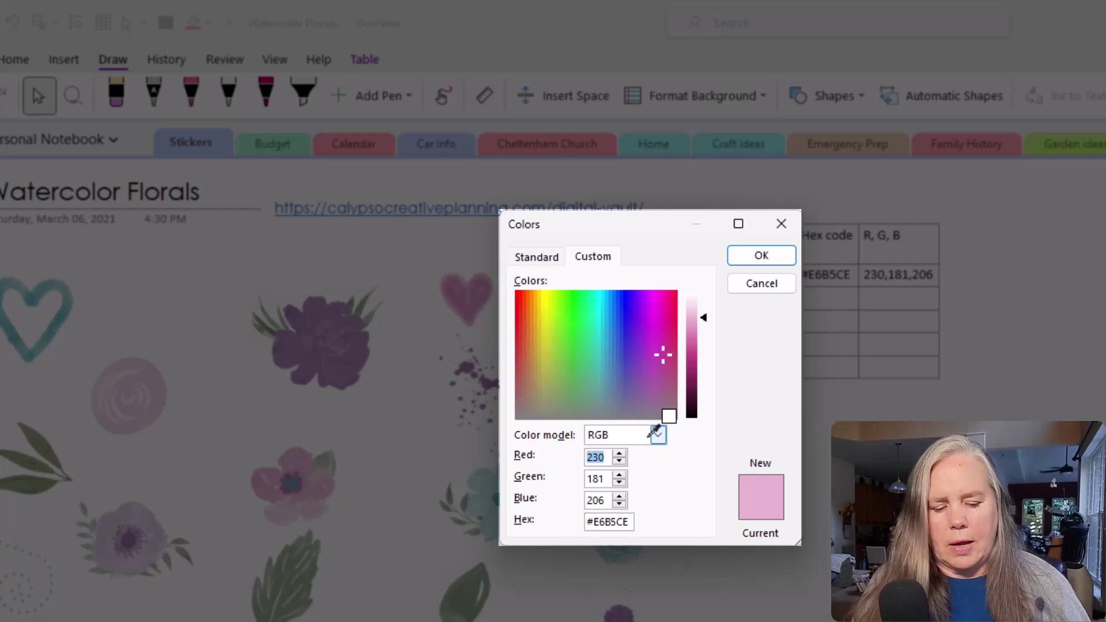
{"action": "type", "text": "133"}
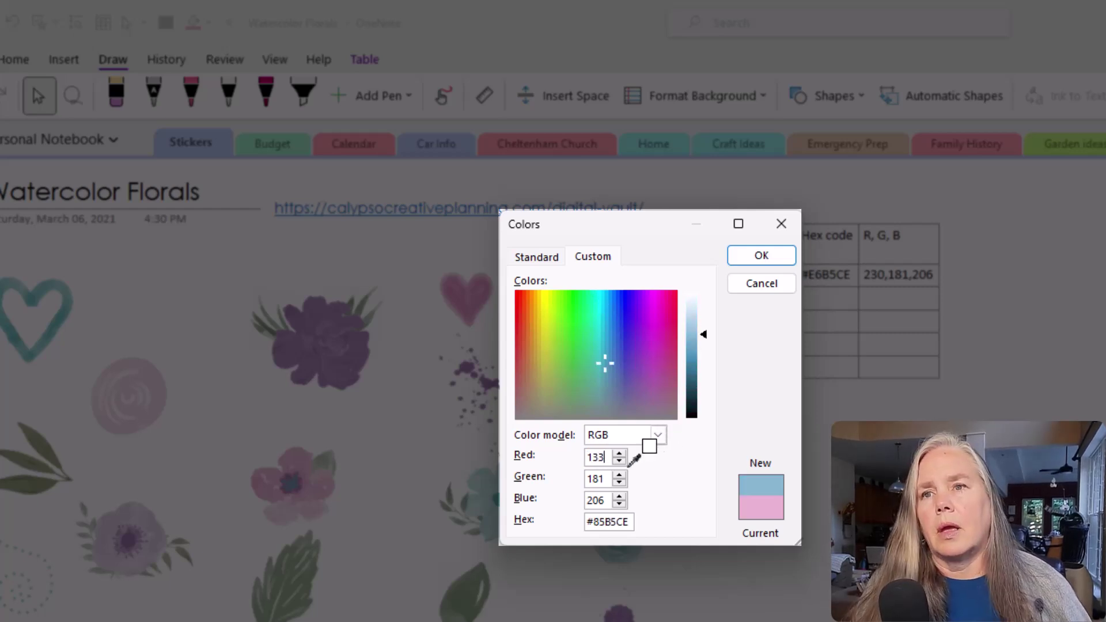
{"action": "key", "text": "Tab"}
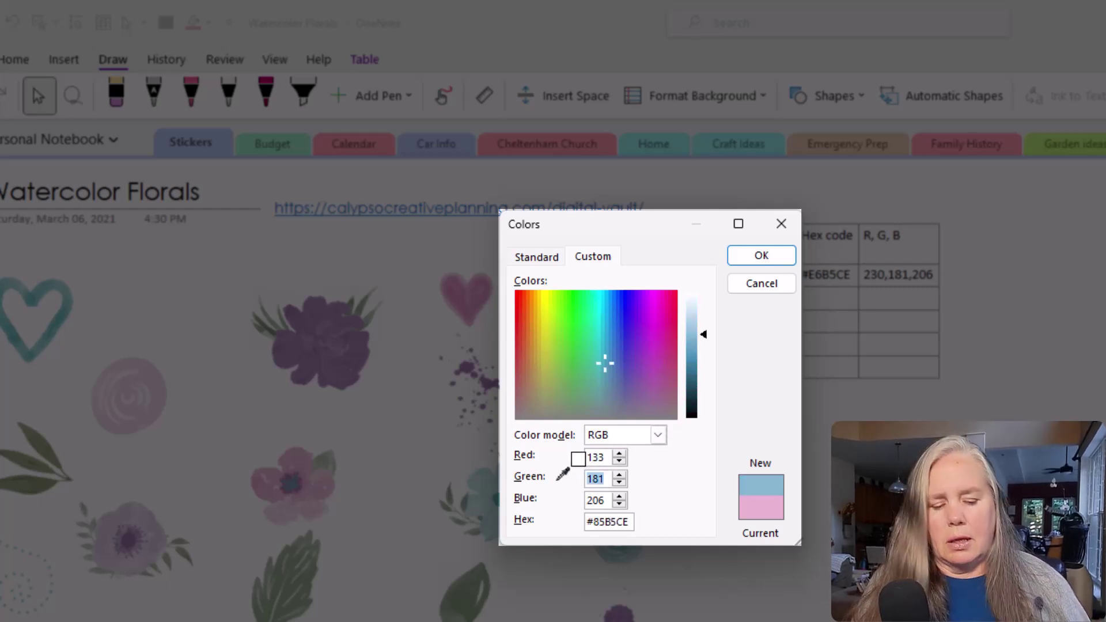
{"action": "type", "text": "153"}
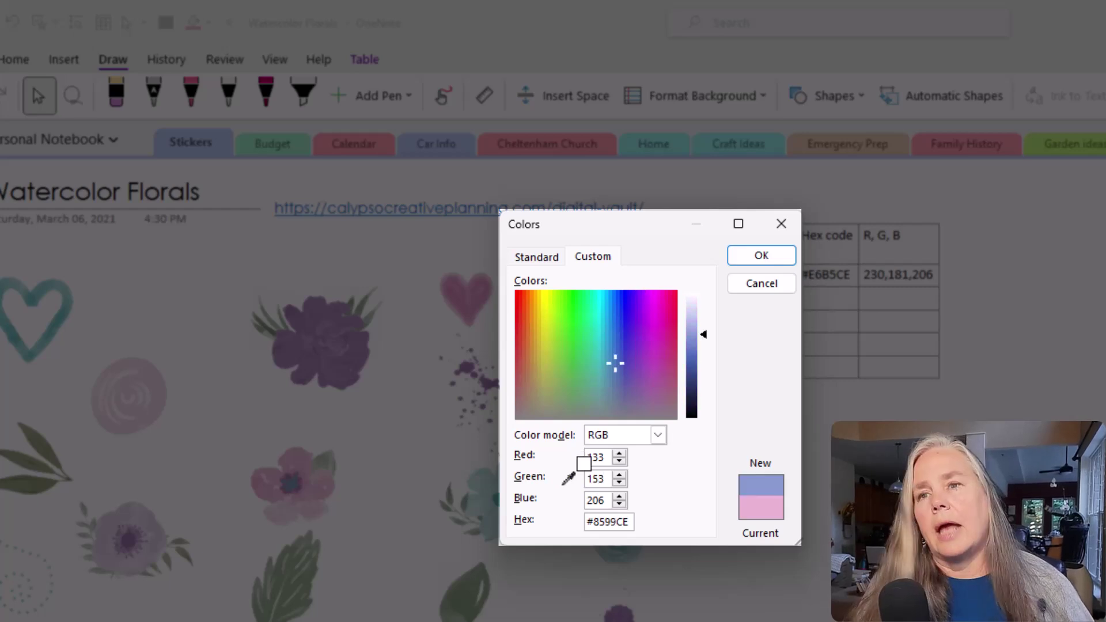
{"action": "key", "text": "Tab"}
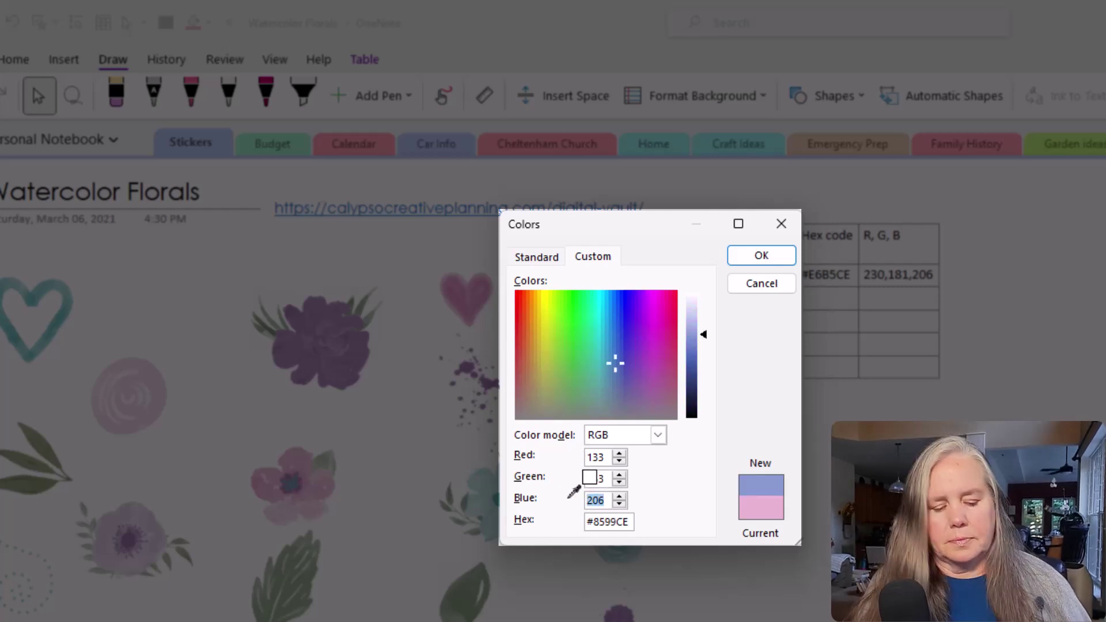
{"action": "type", "text": "128"}
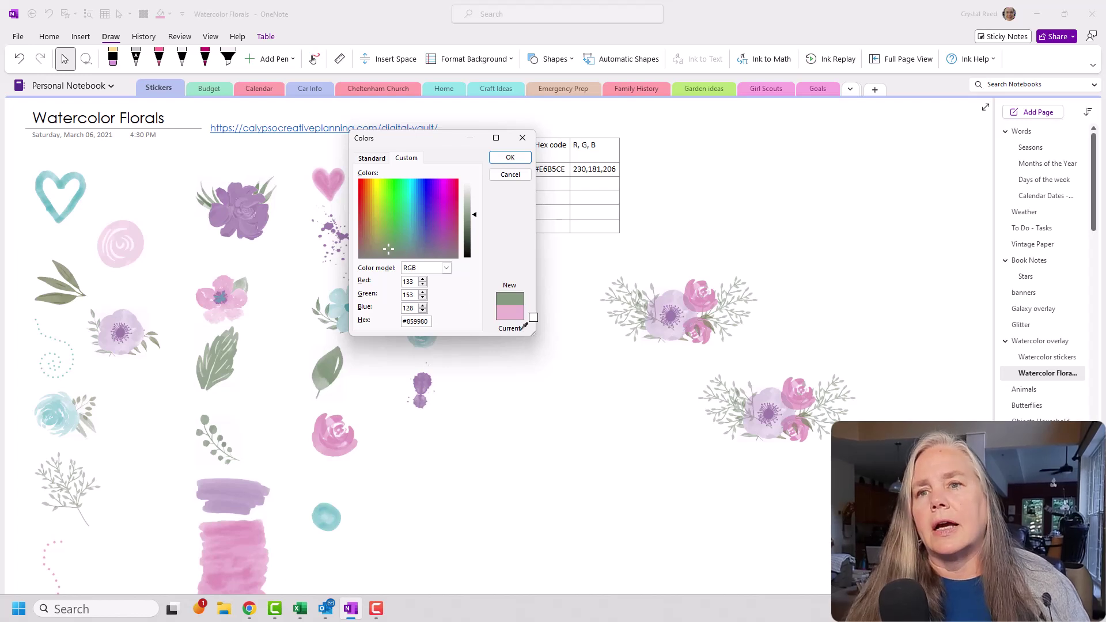
{"action": "left_click", "coordinate": [521, 154]}
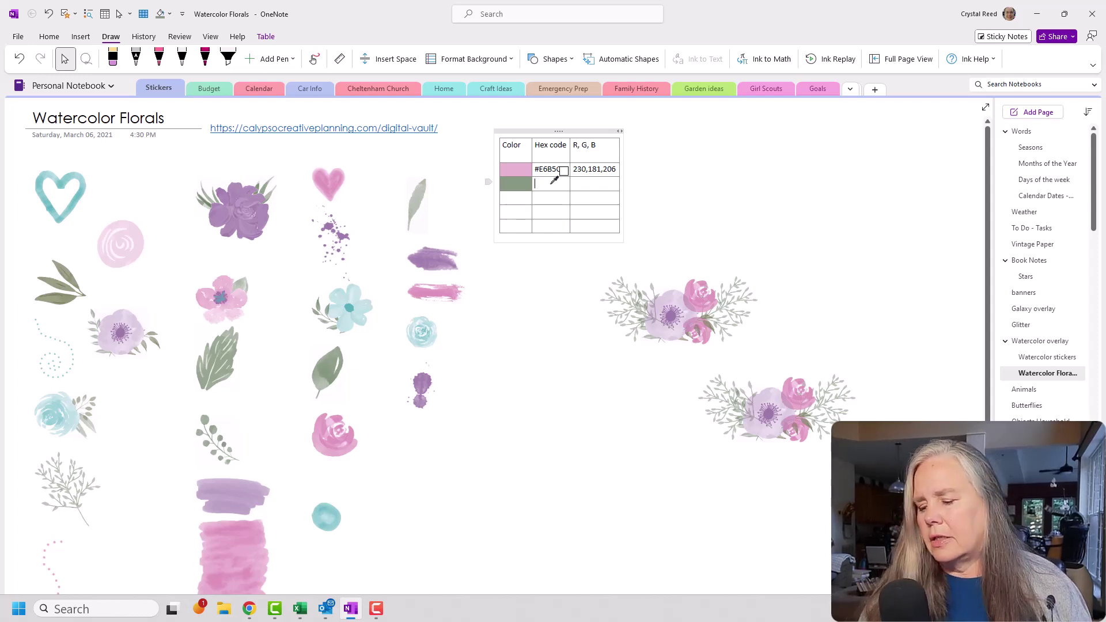
Type #859980 and 133,153,128 into the green row's Hex code and R, G, B cells
{"action": "type", "text": "#"}
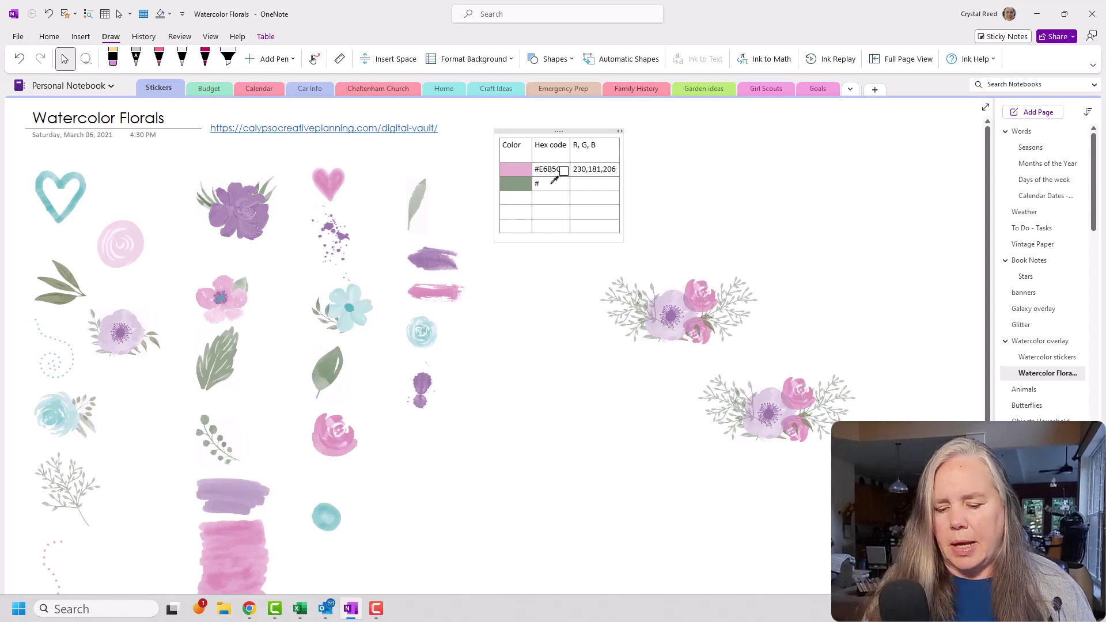
{"action": "type", "text": "859980"}
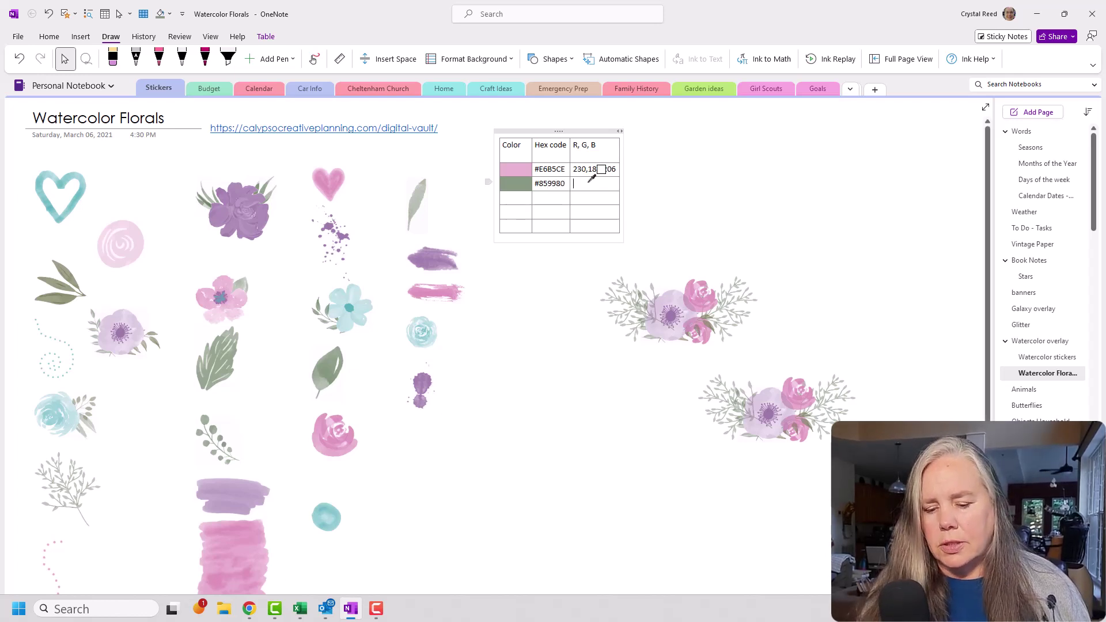
{"action": "type", "text": "133"}
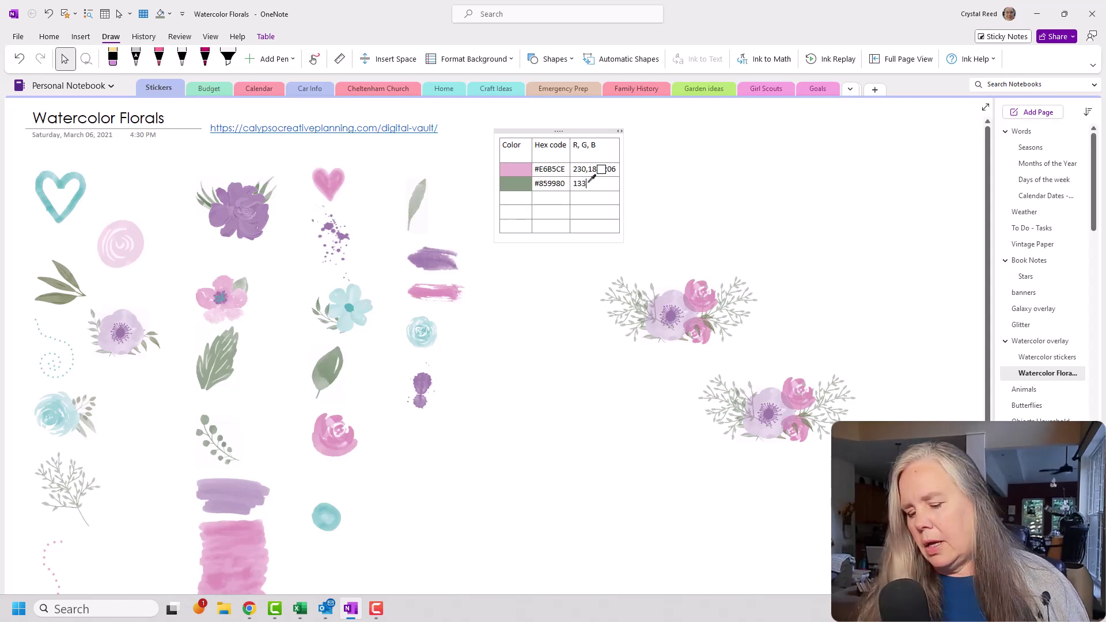
{"action": "type", "text": ","}
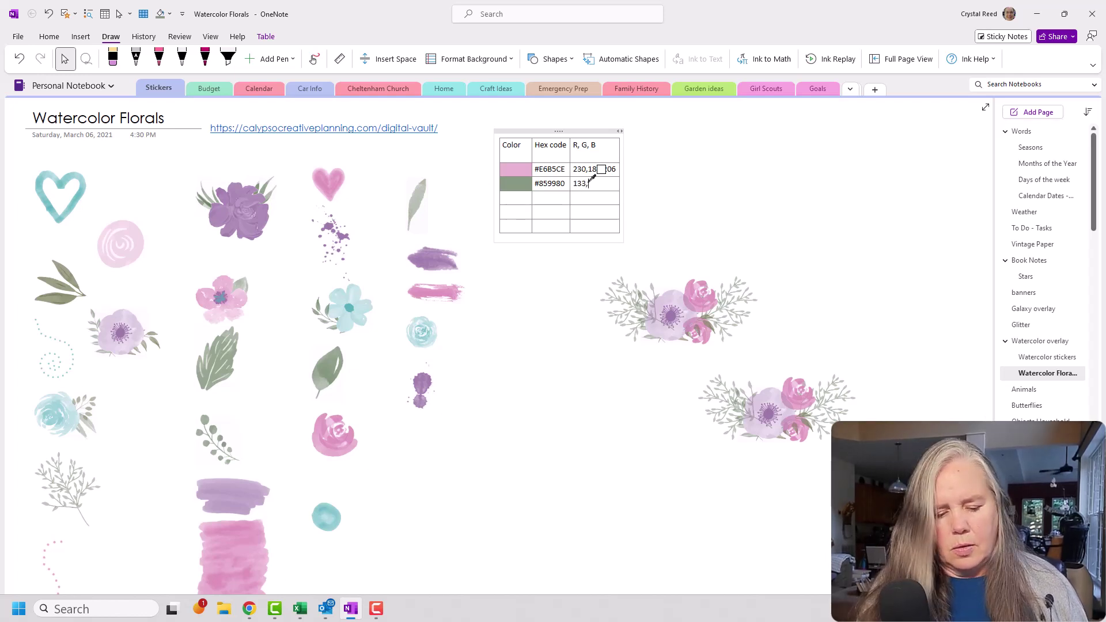
{"action": "type", "text": "153,1"}
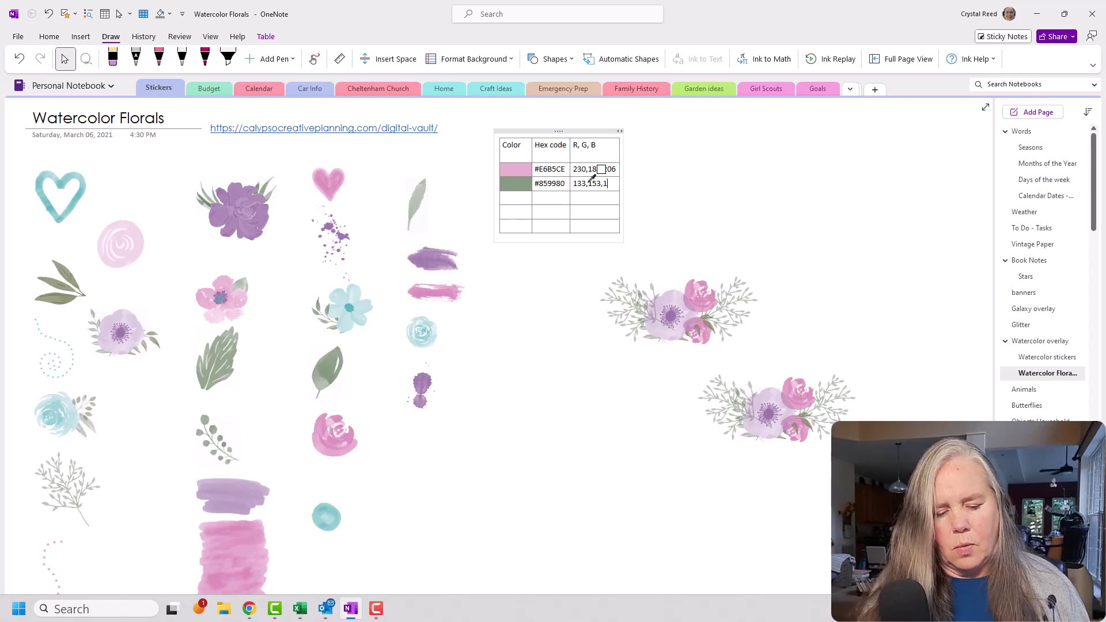
{"action": "type", "text": "28"}
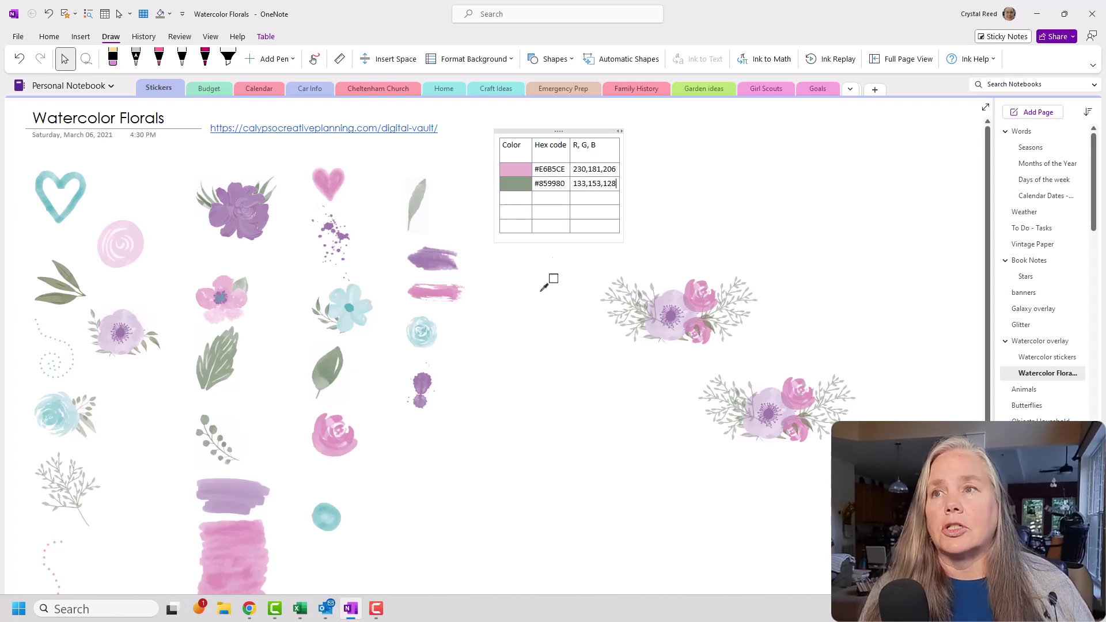
Copy the pink row's hex #E6B5CE and paste it as the first Color cell's custom shading
{"action": "left_click_drag", "start_coordinate": [566, 168], "coordinate": [539, 167]}
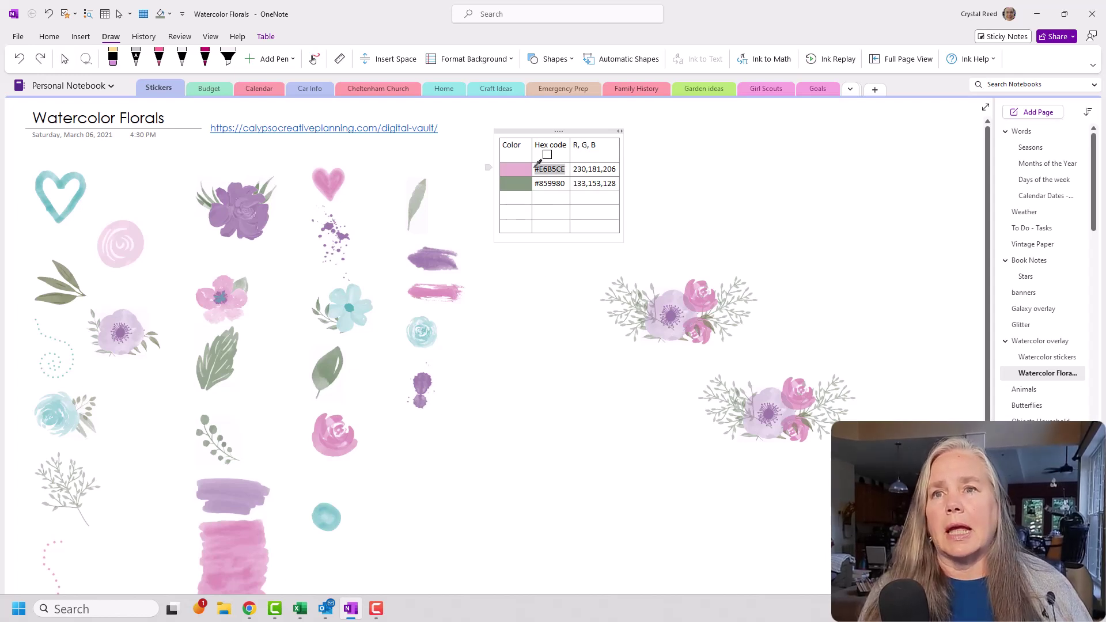
{"action": "right_click", "coordinate": [547, 168]}
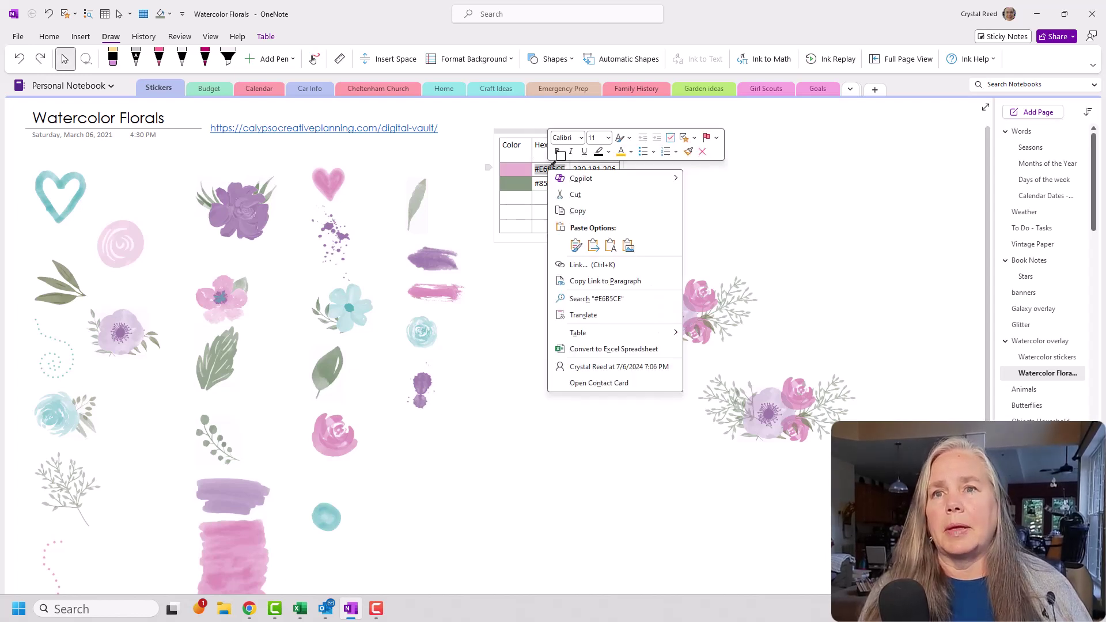
{"action": "left_click", "coordinate": [578, 211]}
{"action": "left_click", "coordinate": [171, 11]}
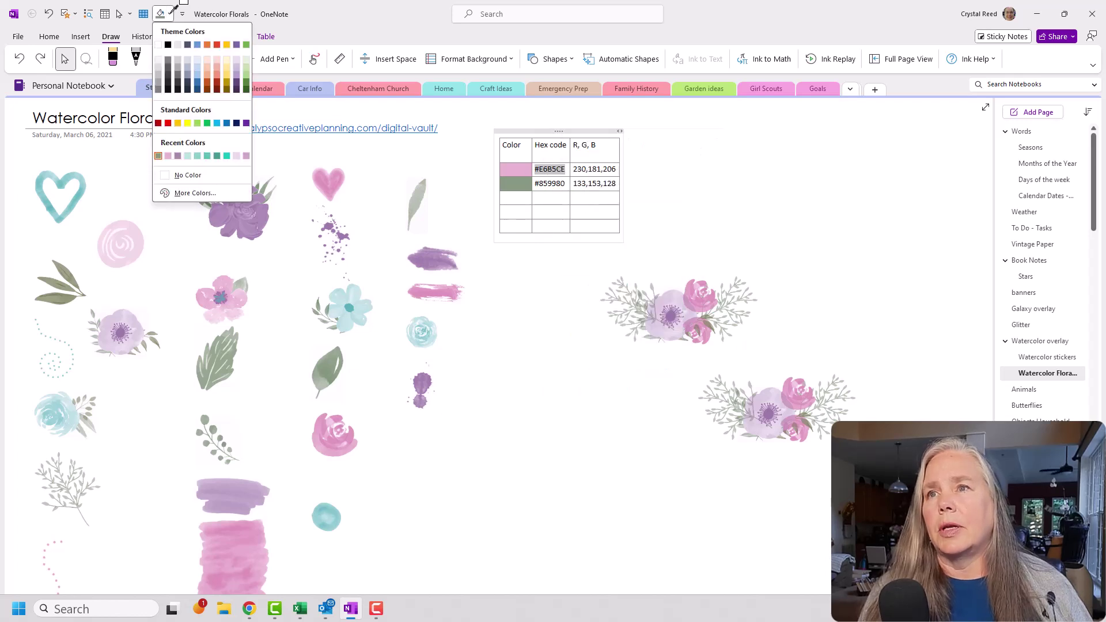
{"action": "left_click", "coordinate": [192, 186]}
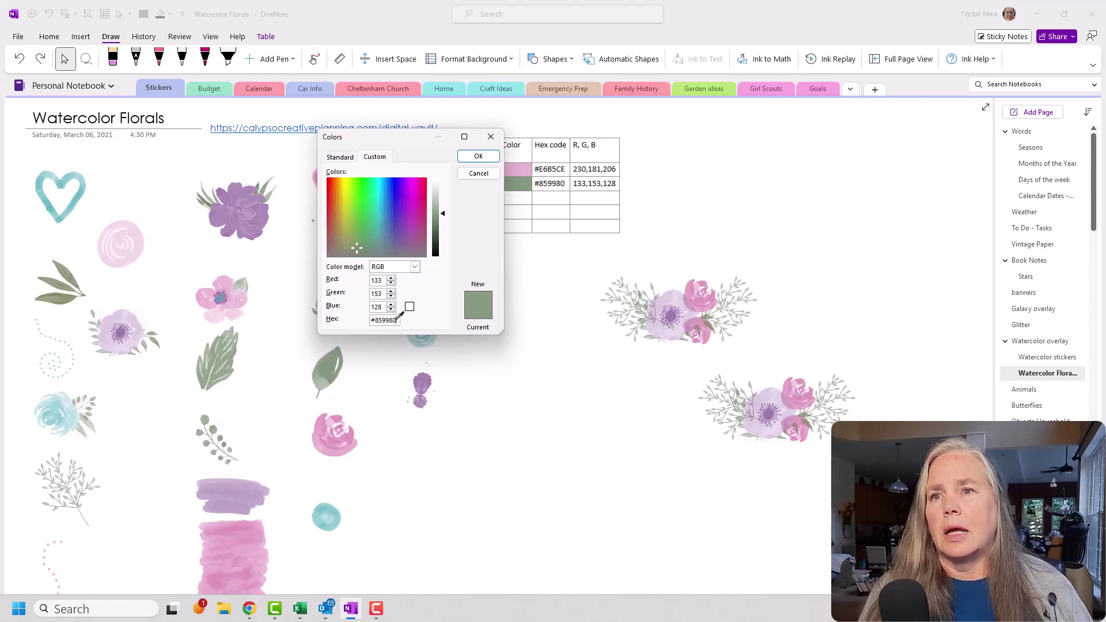
{"action": "left_click_drag", "start_coordinate": [400, 321], "coordinate": [372, 319]}
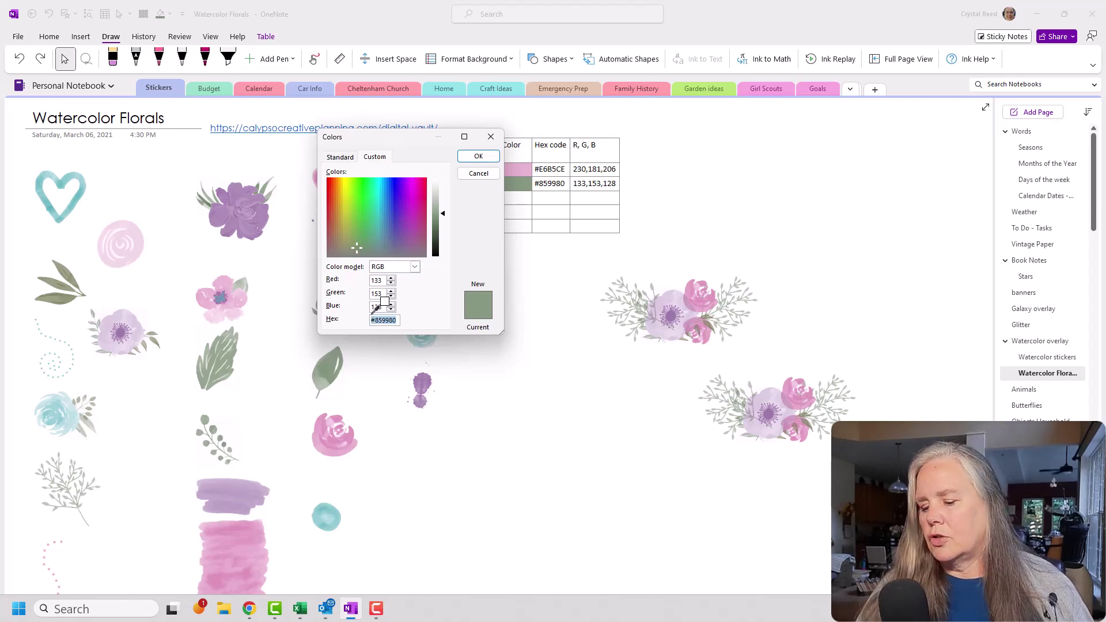
{"action": "type", "text": "#E6B5CE"}
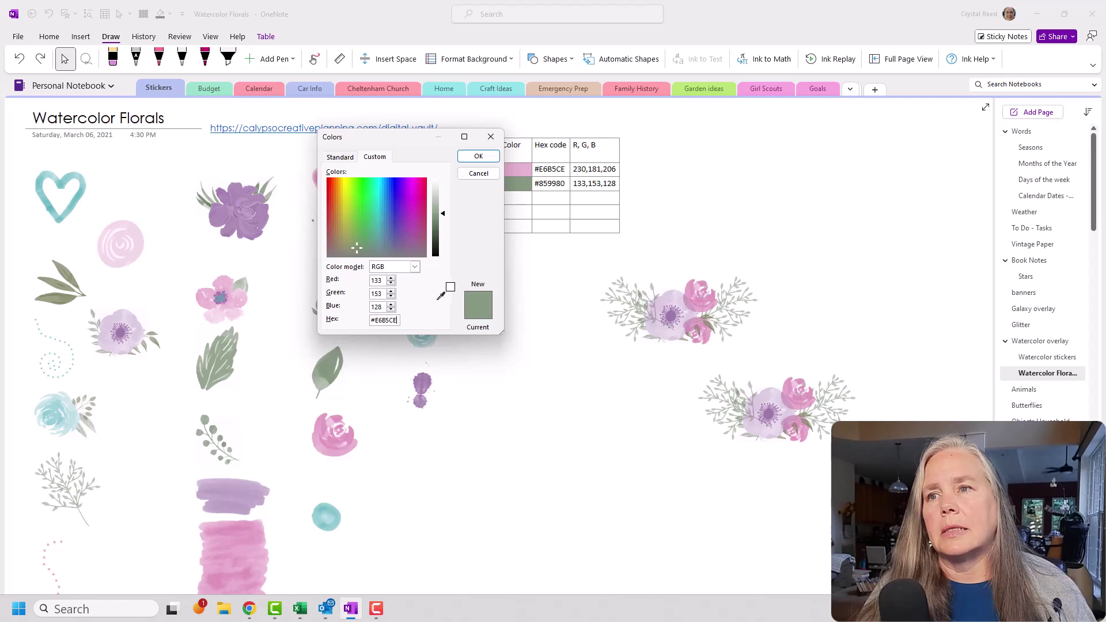
{"action": "left_click", "coordinate": [478, 154]}
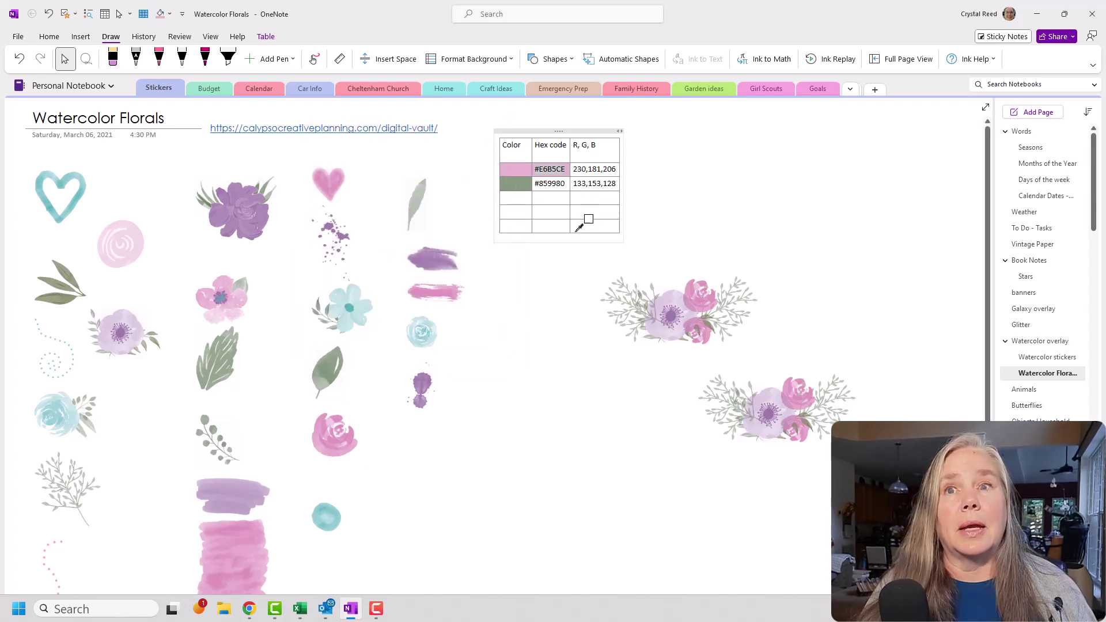
{"action": "left_click", "coordinate": [578, 230]}
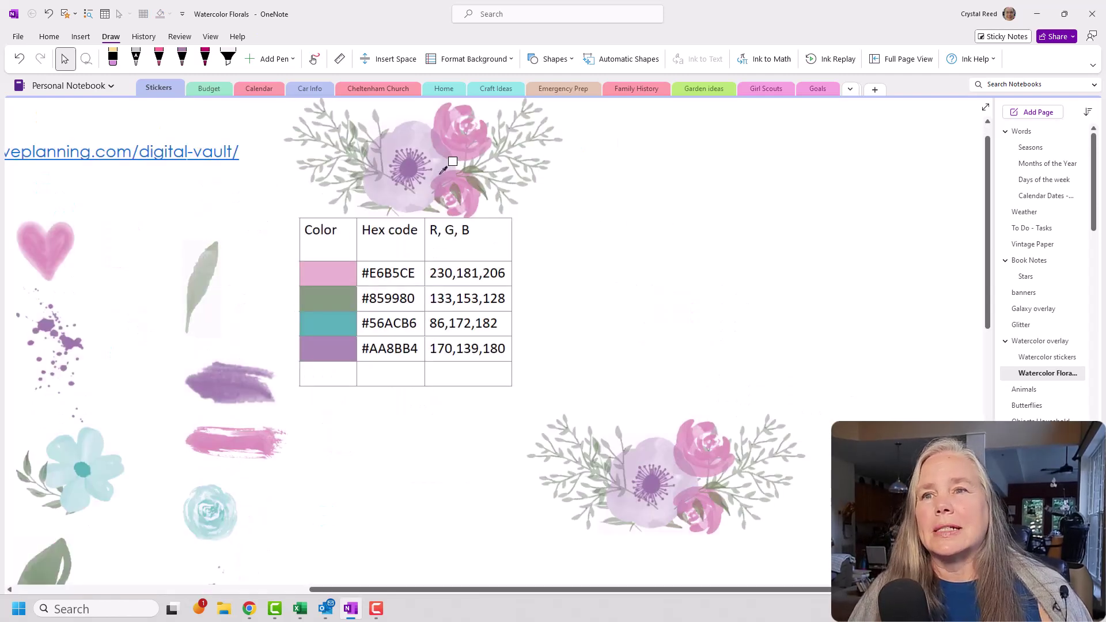
Move the bouquet above the table, delete the header's blank line, and lower the table beneath it
{"action": "left_click_drag", "start_coordinate": [442, 170], "coordinate": [435, 197]}
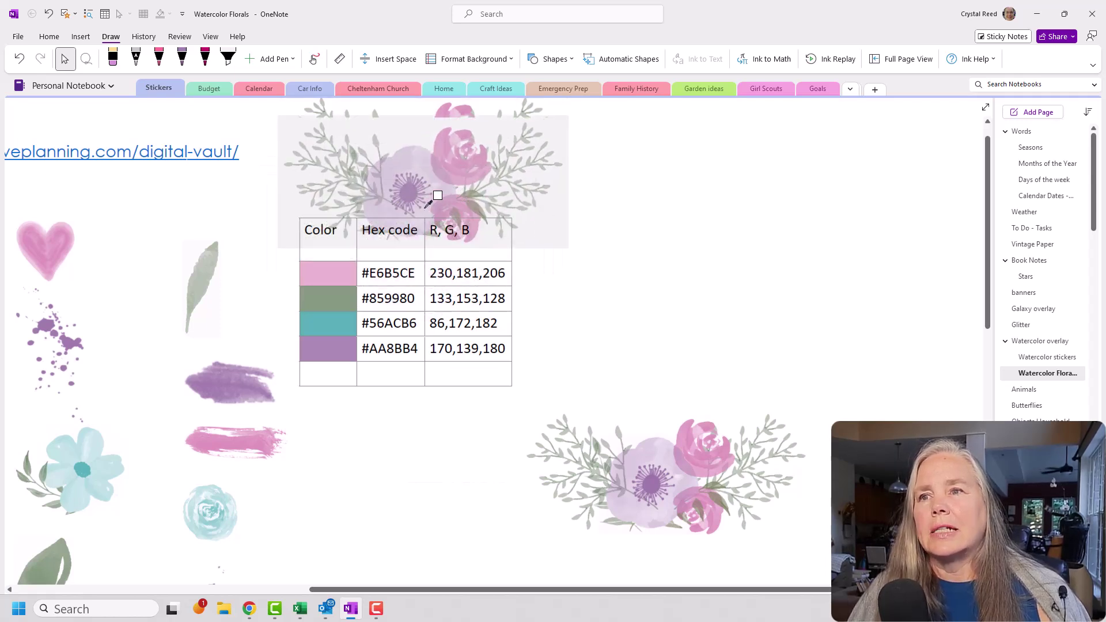
{"action": "left_click", "coordinate": [612, 219]}
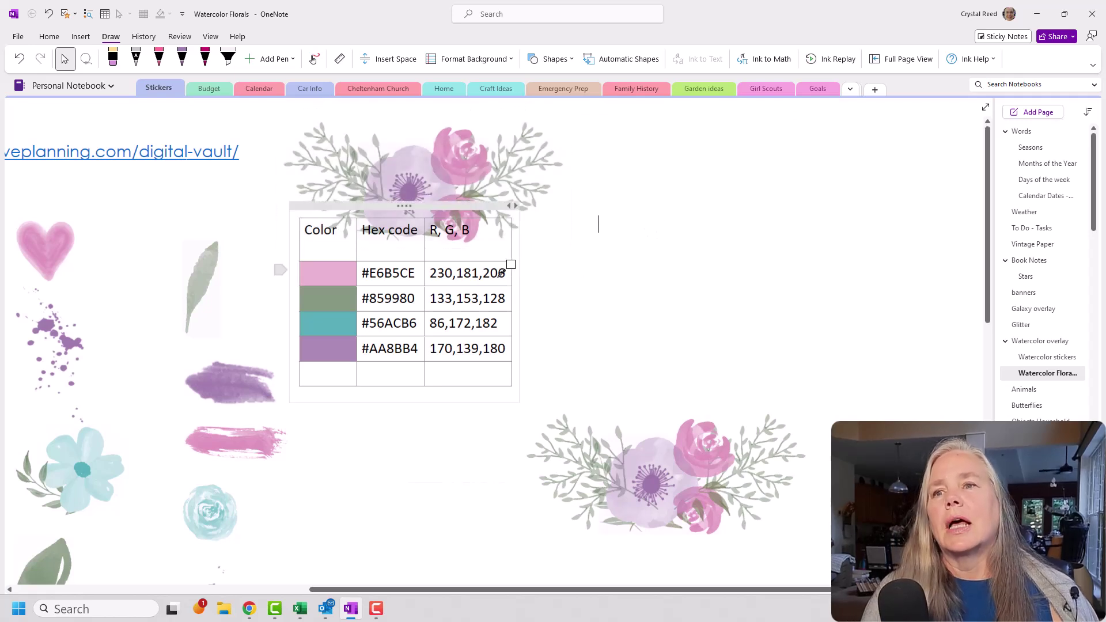
{"action": "left_click", "coordinate": [471, 255]}
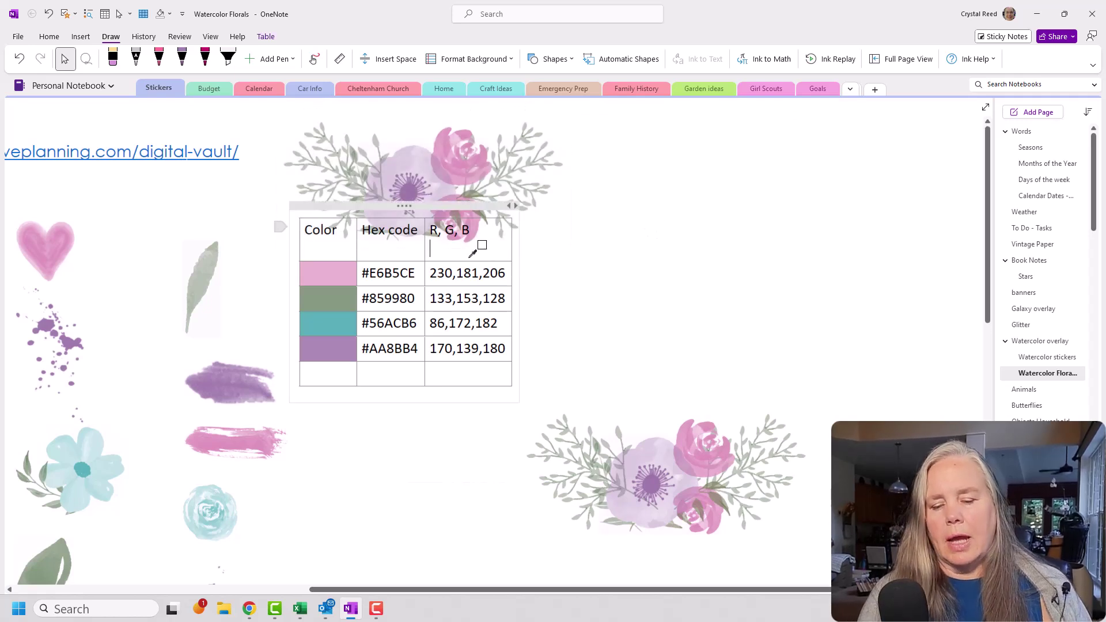
{"action": "key", "text": "BackSpace"}
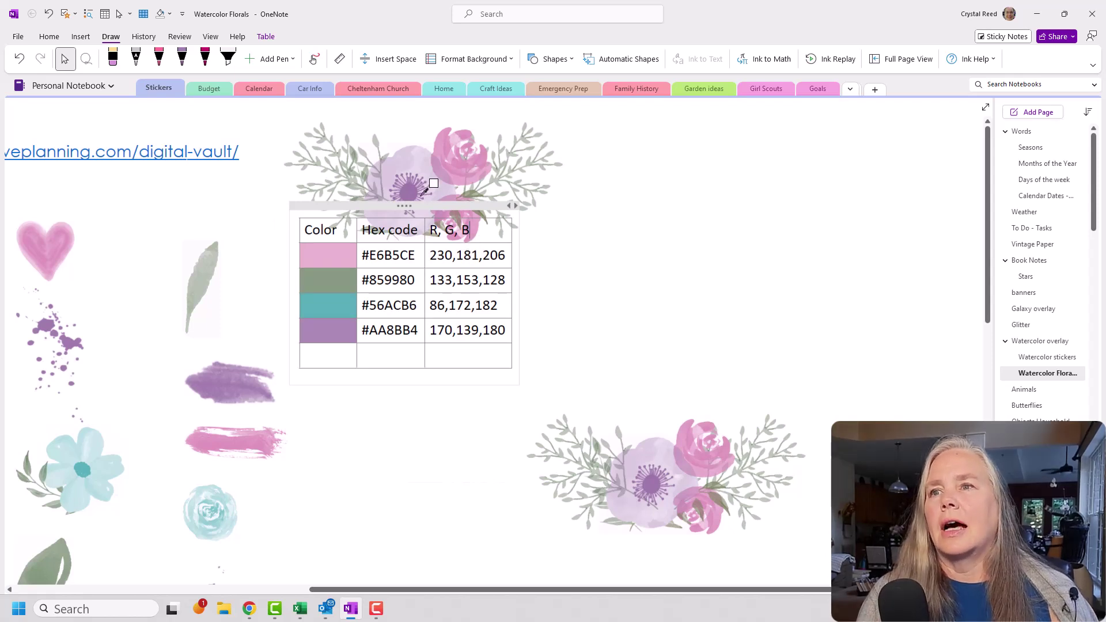
{"action": "left_click_drag", "start_coordinate": [422, 205], "coordinate": [423, 230]}
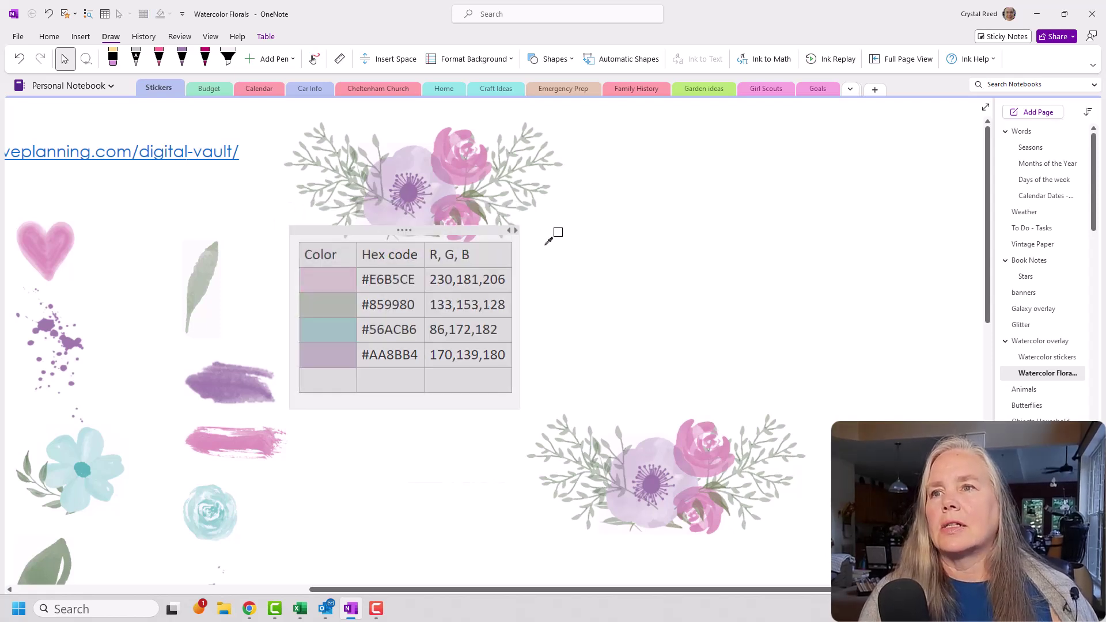
{"action": "left_click", "coordinate": [600, 249]}
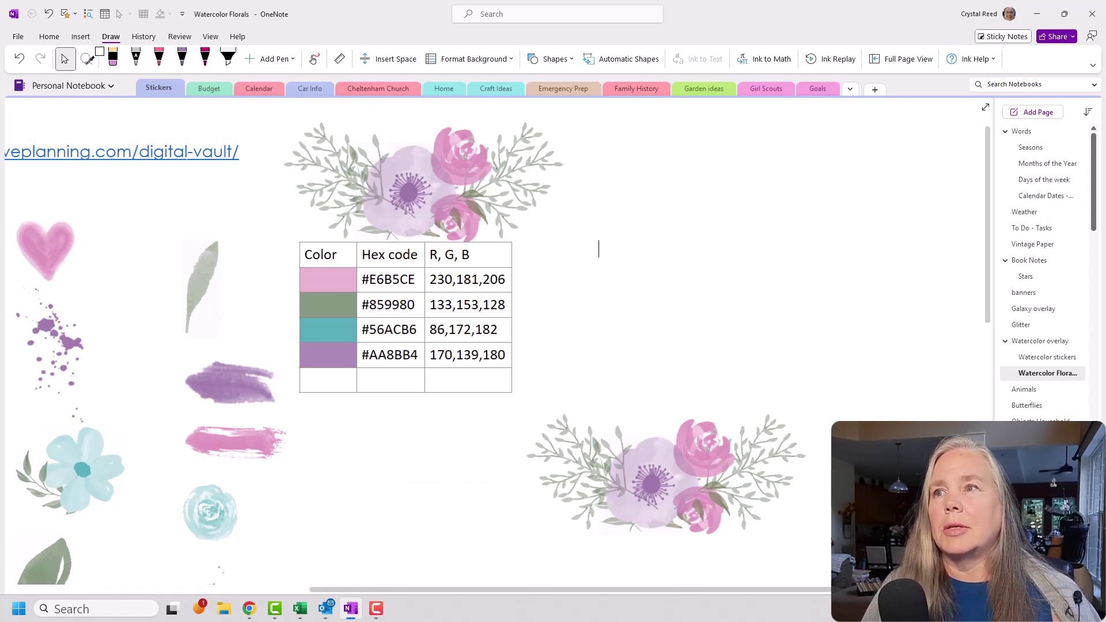
Set the font colour to custom teal hex 56ACB6 via More Colors
{"action": "left_click", "coordinate": [53, 36]}
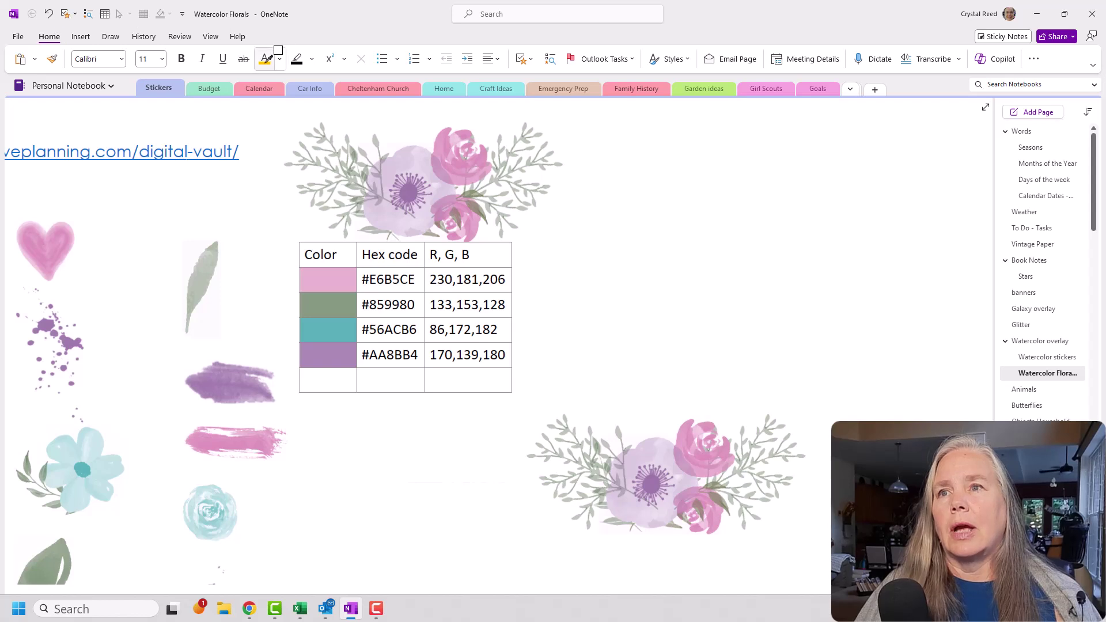
{"action": "left_click", "coordinate": [279, 59]}
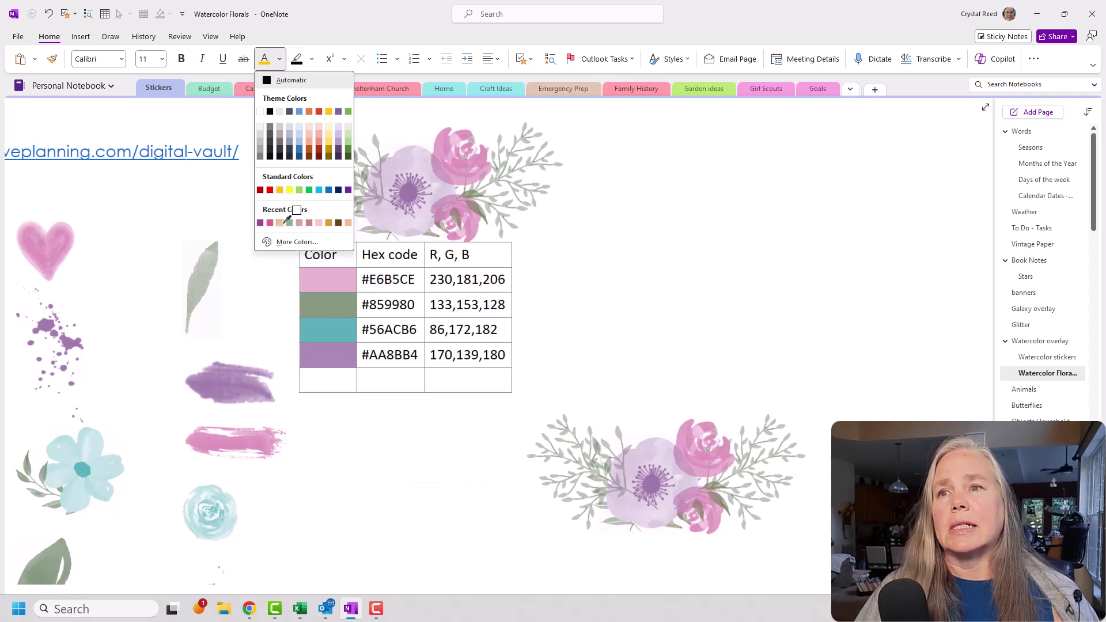
{"action": "left_click", "coordinate": [290, 240]}
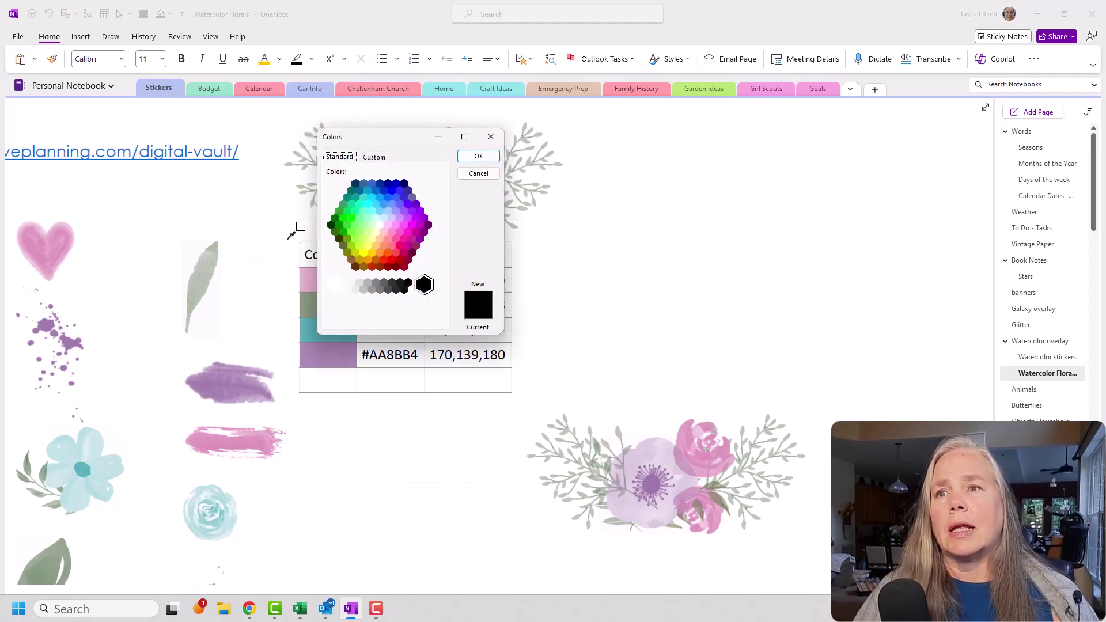
{"action": "left_click", "coordinate": [373, 155]}
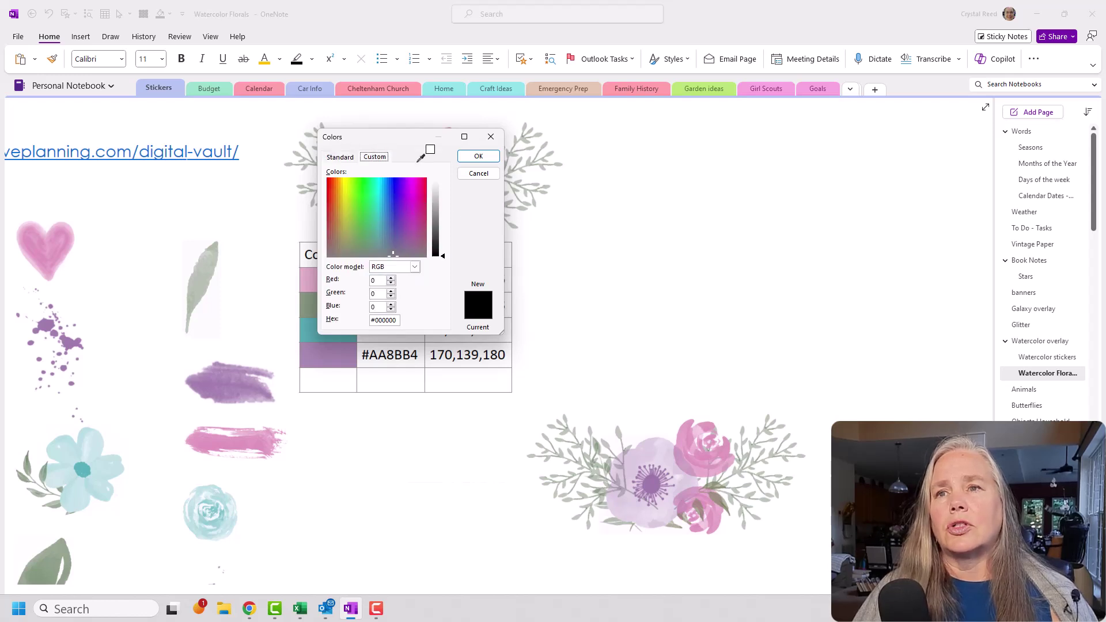
{"action": "left_click_drag", "start_coordinate": [417, 133], "coordinate": [622, 134]}
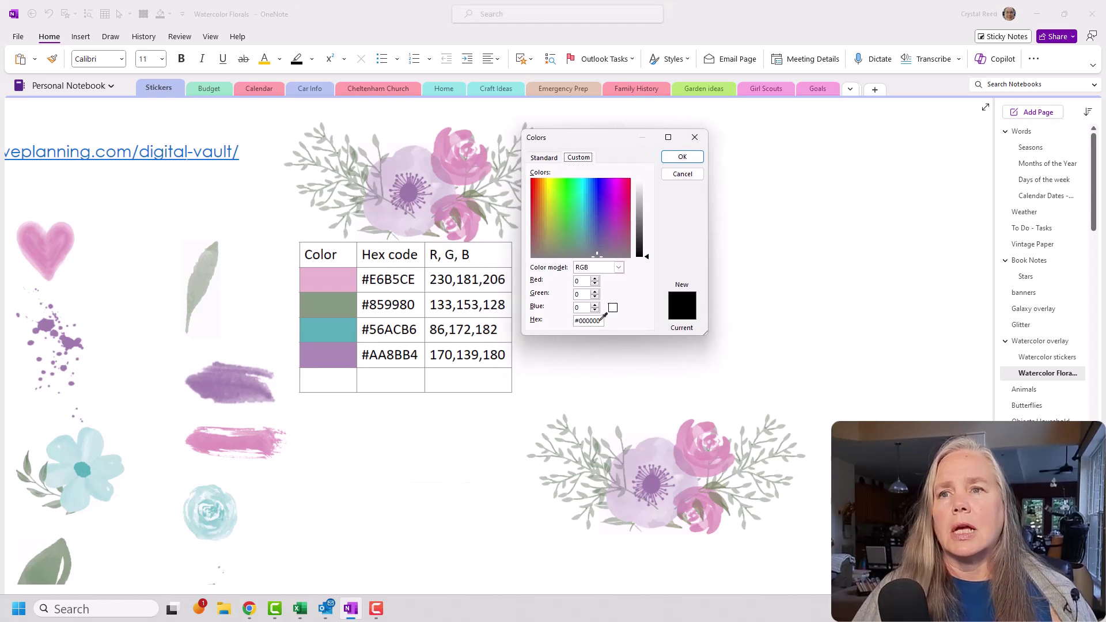
{"action": "double_click", "coordinate": [587, 321]}
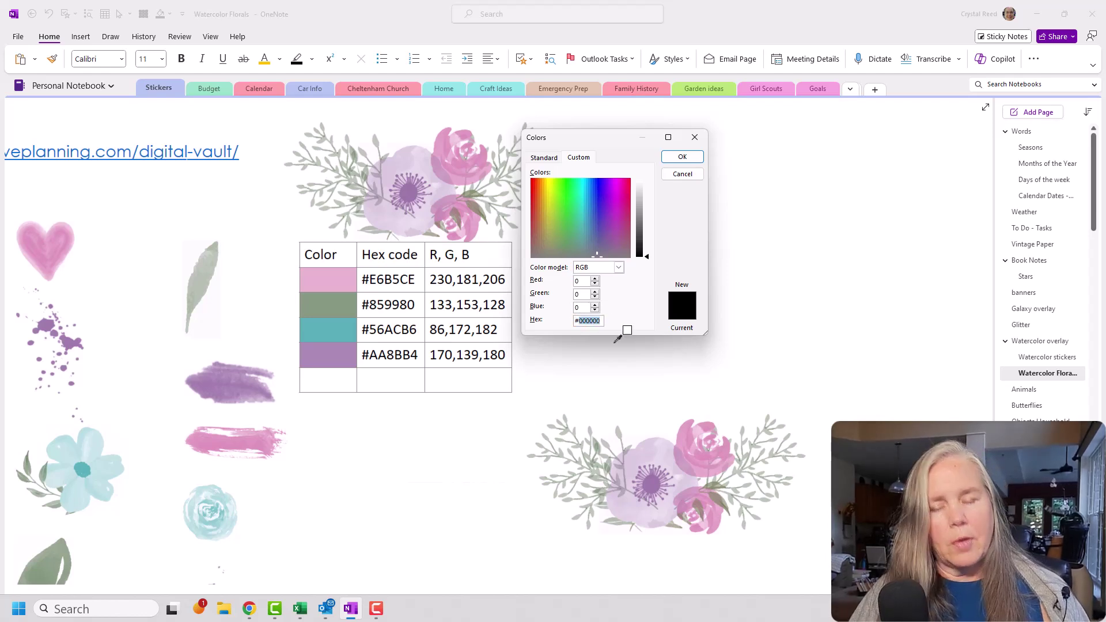
{"action": "type", "text": "56"}
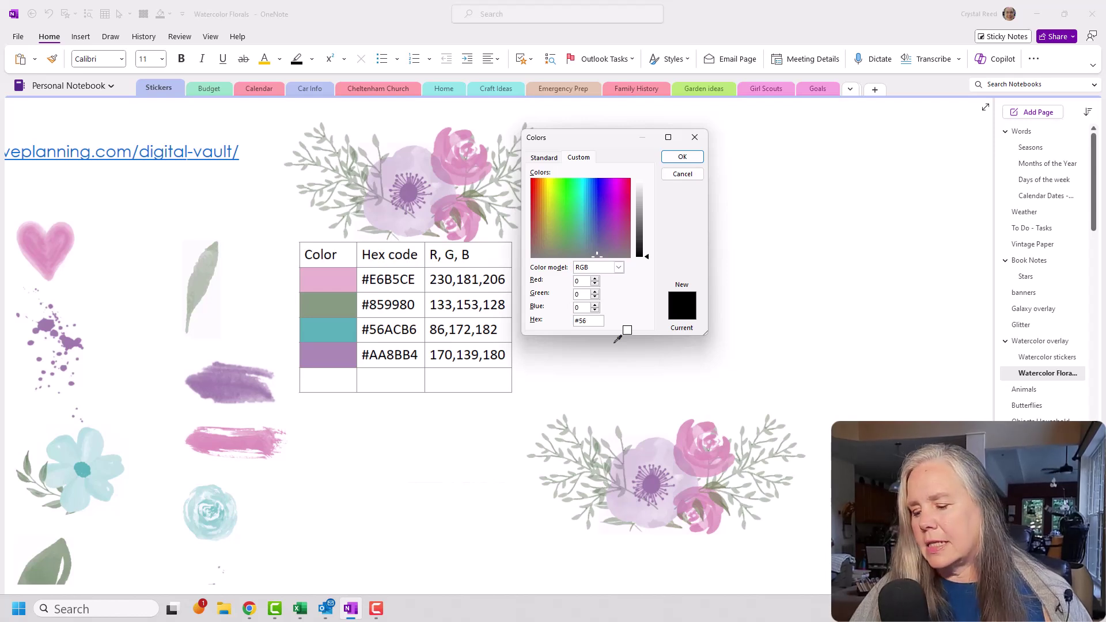
{"action": "type", "text": "ac"}
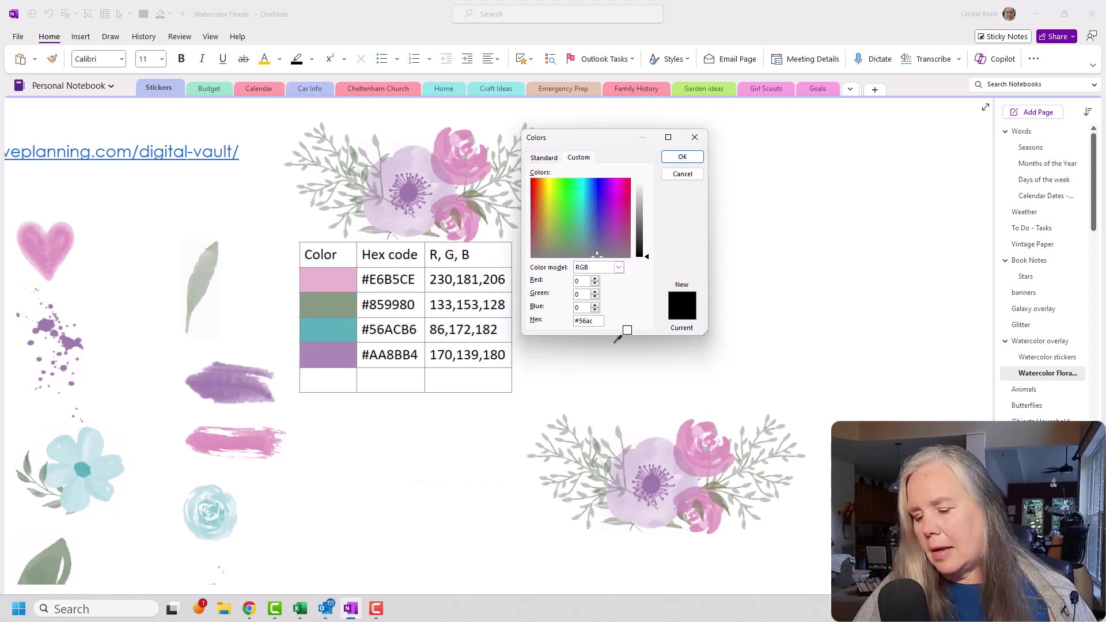
{"action": "type", "text": "b6"}
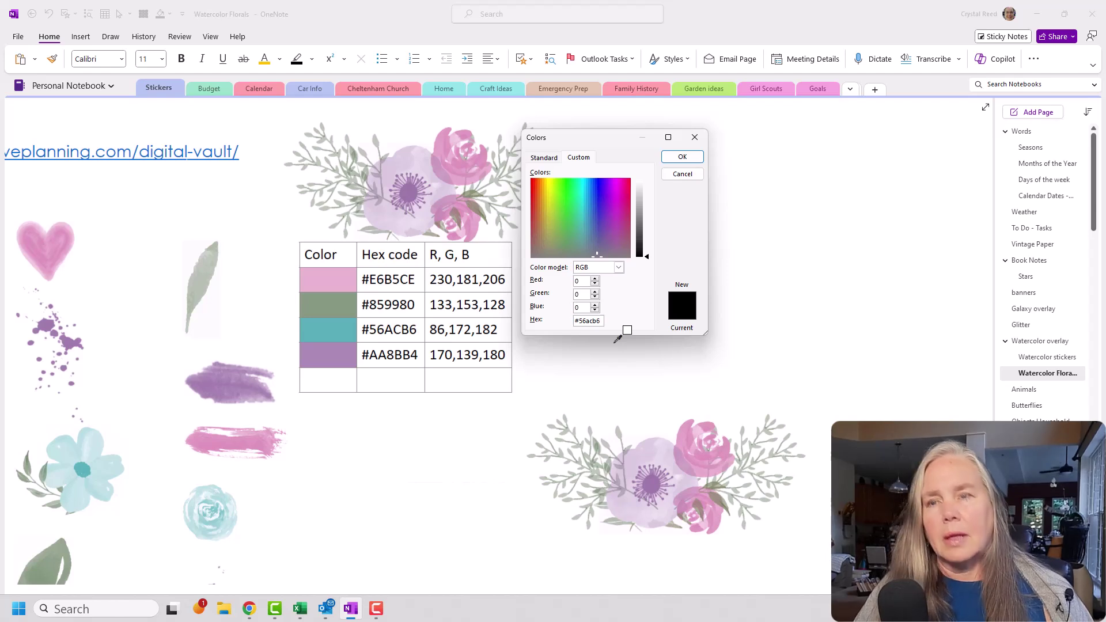
{"action": "key", "text": "Return"}
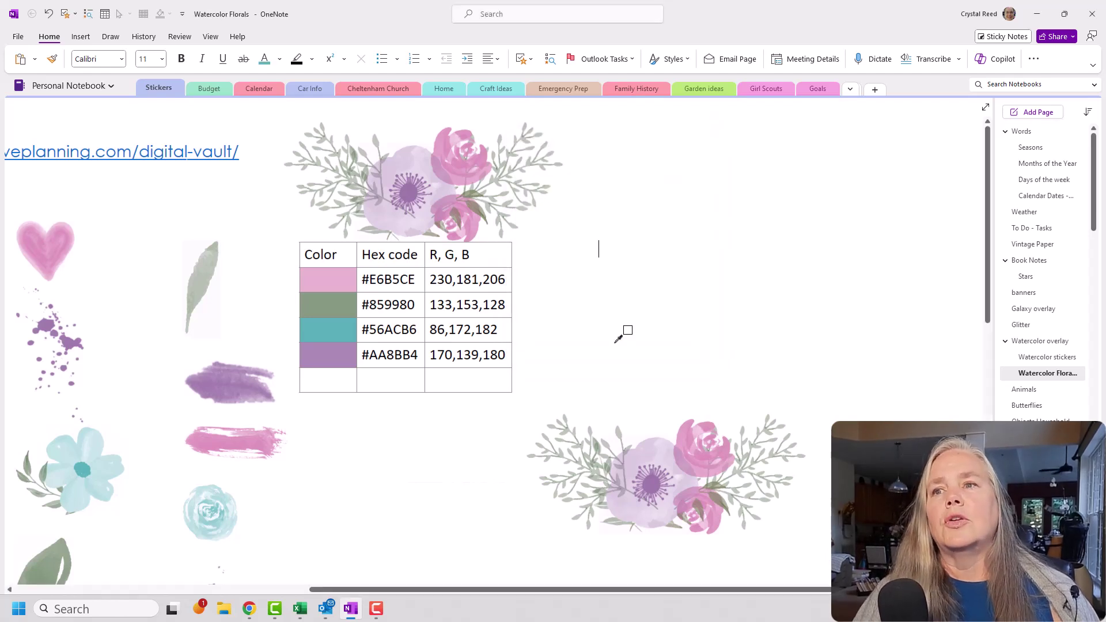
Type the teal sentence 'Type will be in the color' and shift it left toward the bouquet
{"action": "type", "text": "Type wi"}
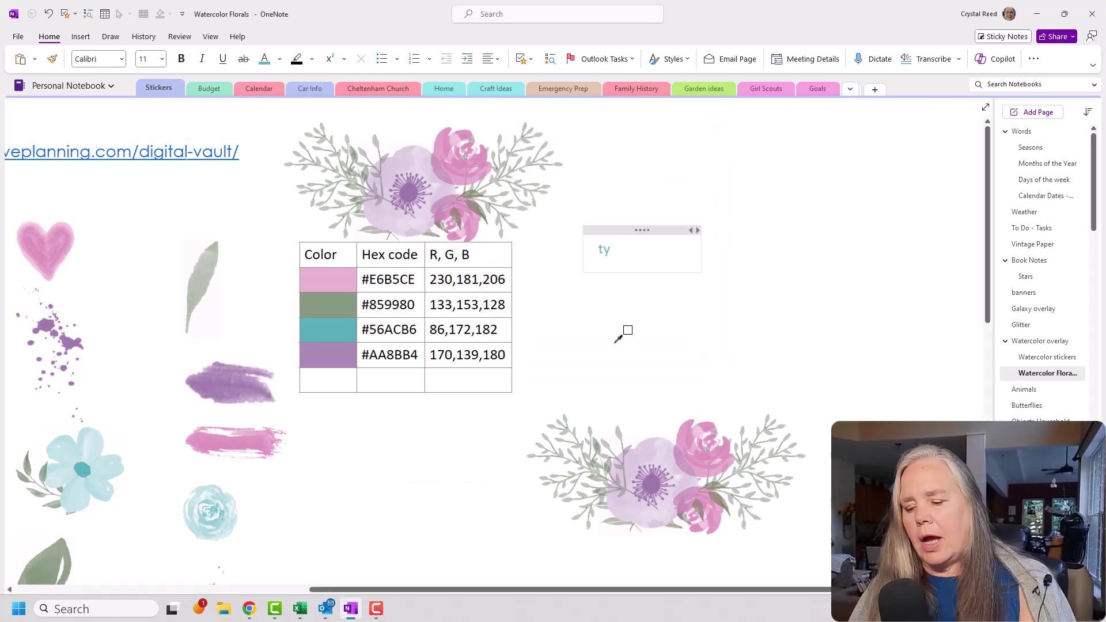
{"action": "type", "text": "ll "}
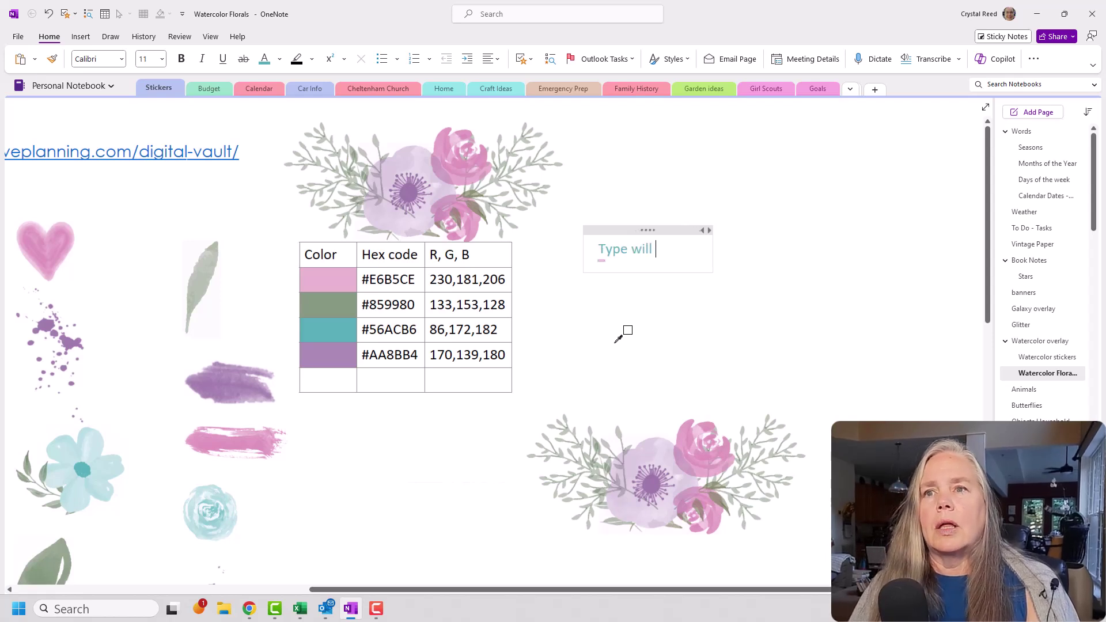
{"action": "type", "text": "be in t"}
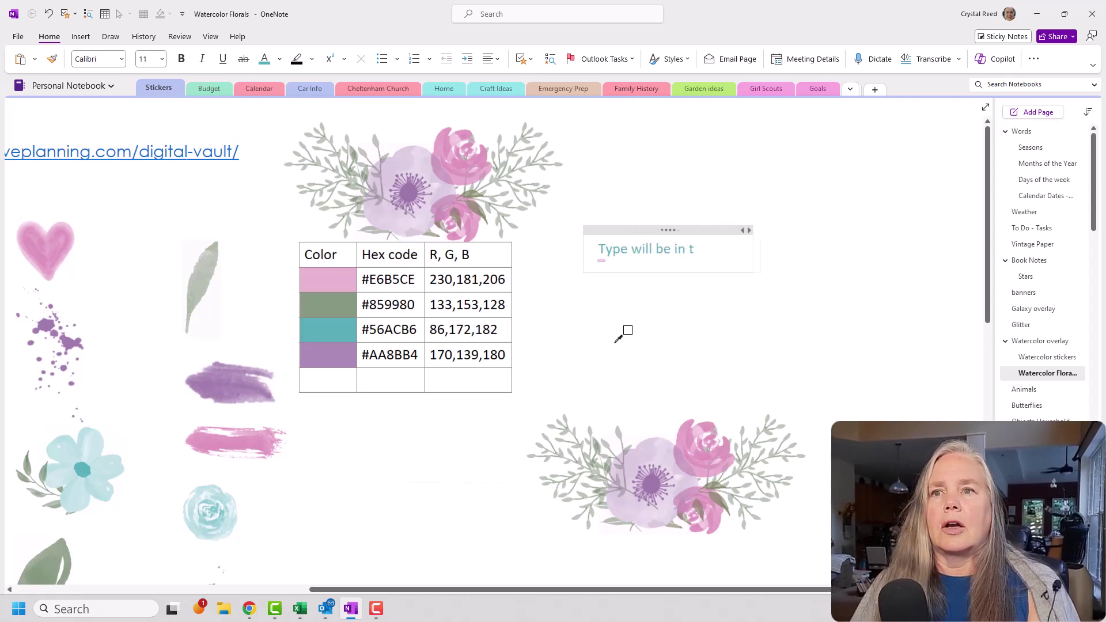
{"action": "type", "text": "he"}
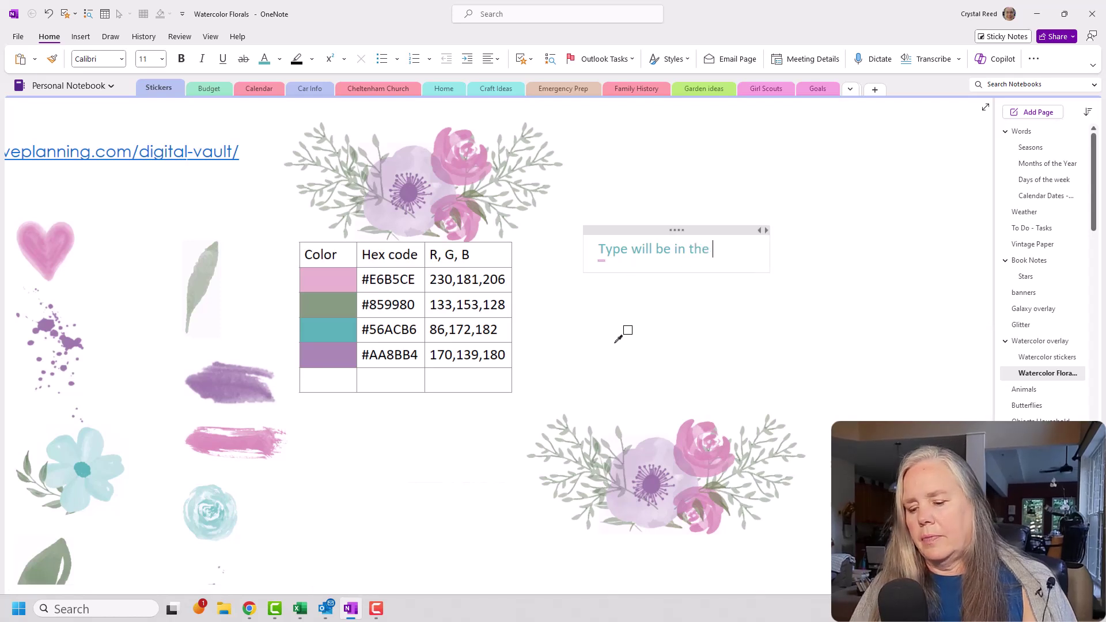
{"action": "type", "text": "he color"}
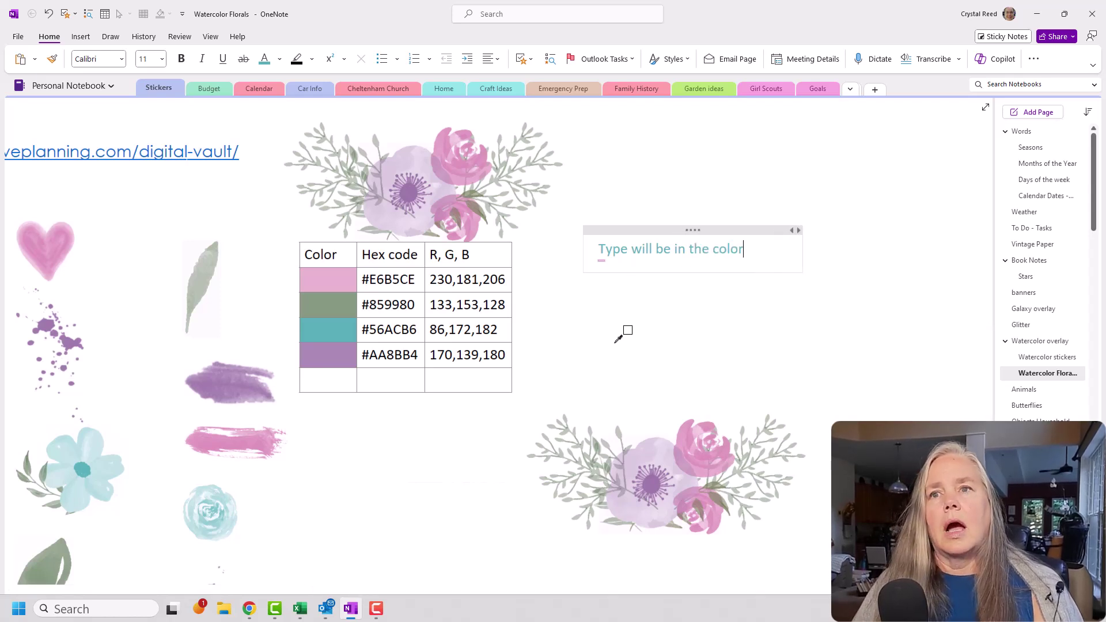
{"action": "left_click_drag", "start_coordinate": [691, 230], "coordinate": [666, 214]}
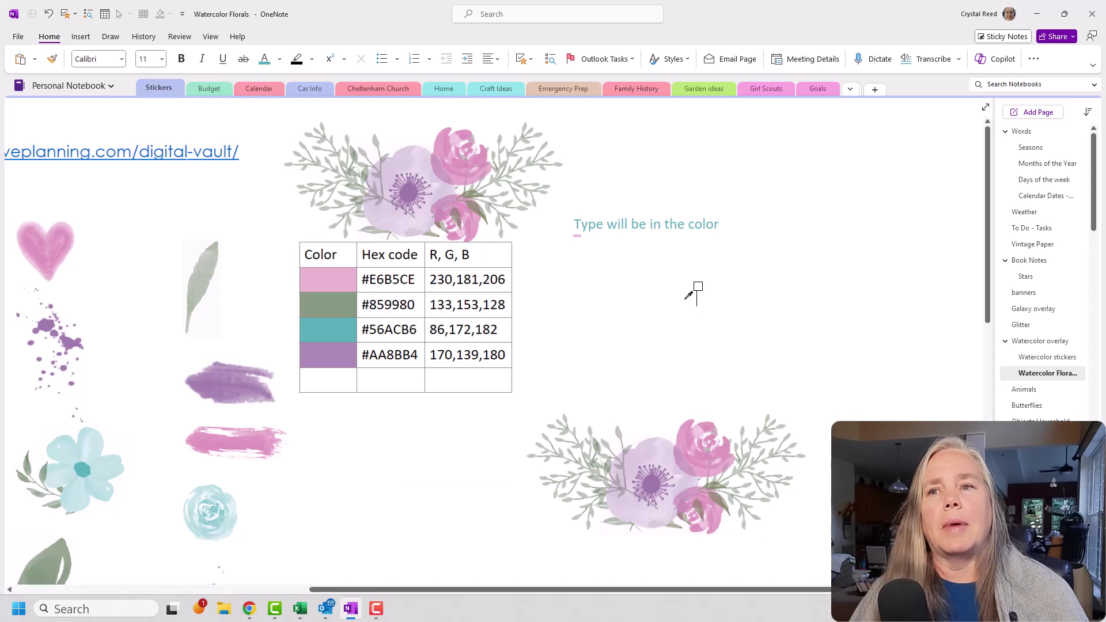
{"action": "left_click", "coordinate": [697, 288]}
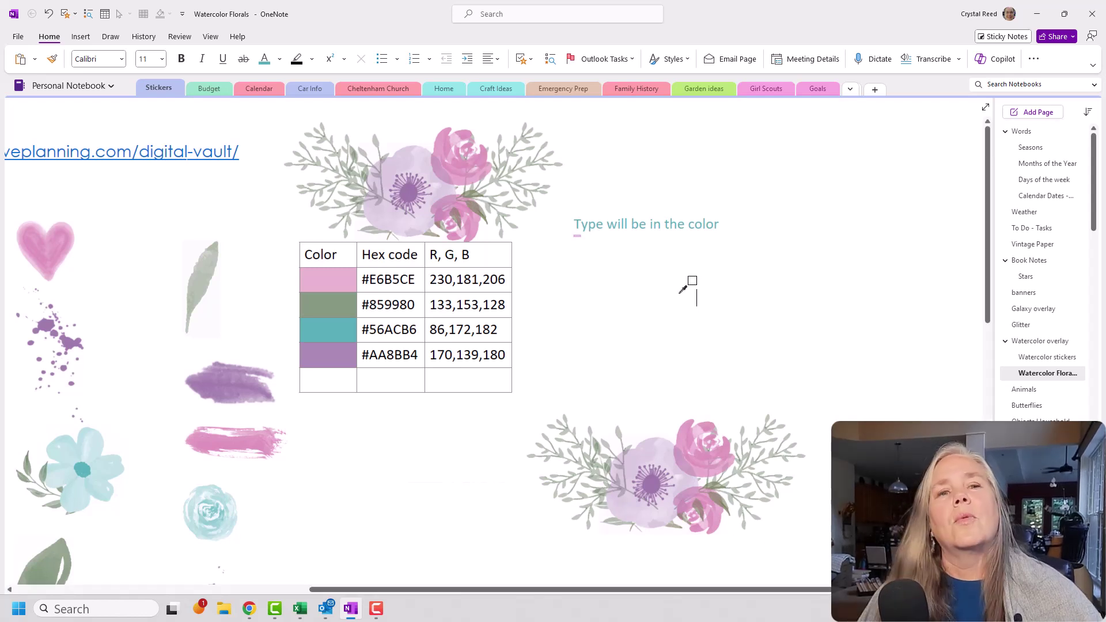